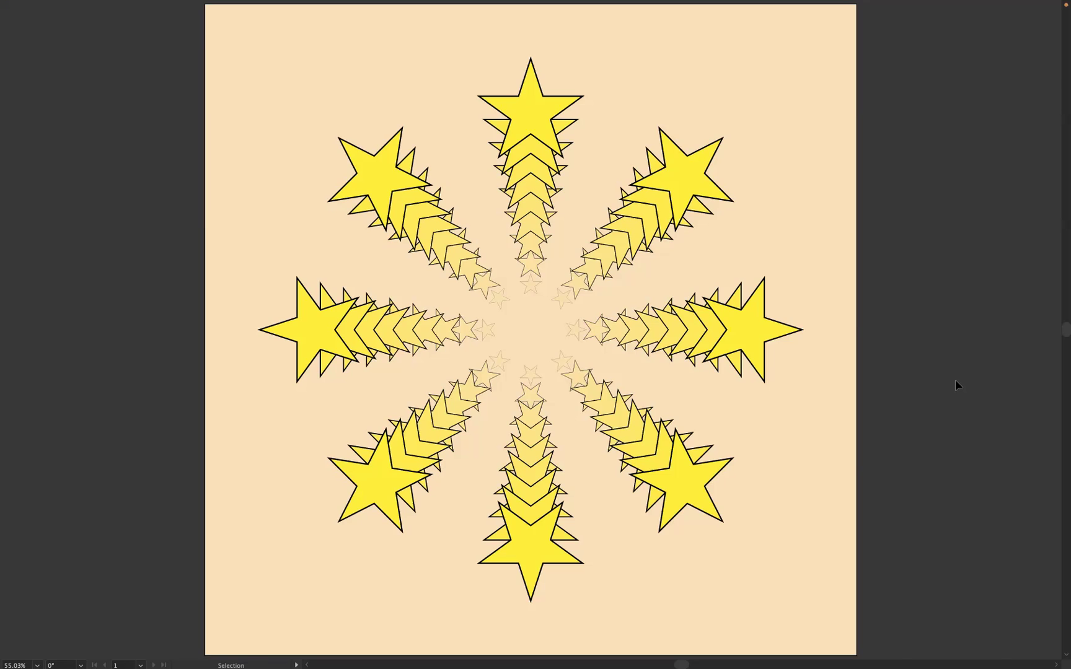
Switch from Full Screen Mode back to Normal Screen Mode around the eight-trail star burst.
key(f)
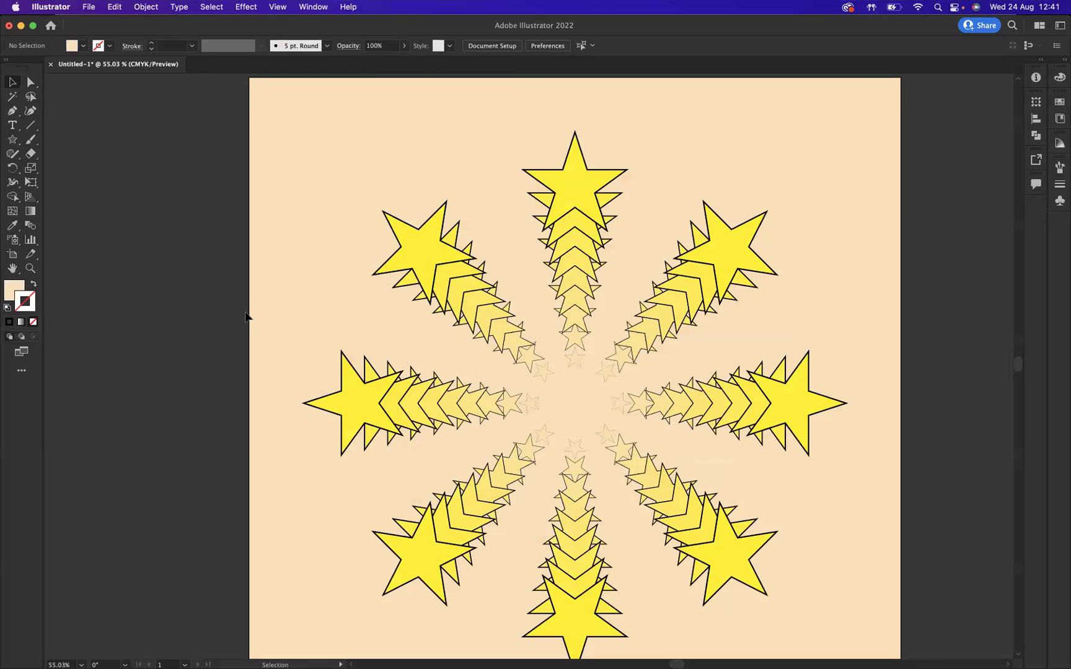
Fit the artboard in the window, then select and delete all the star-burst artwork.
click(33, 268)
drag(277, 323, 612, 394)
alt+click(612, 395)
drag(549, 381, 566, 395)
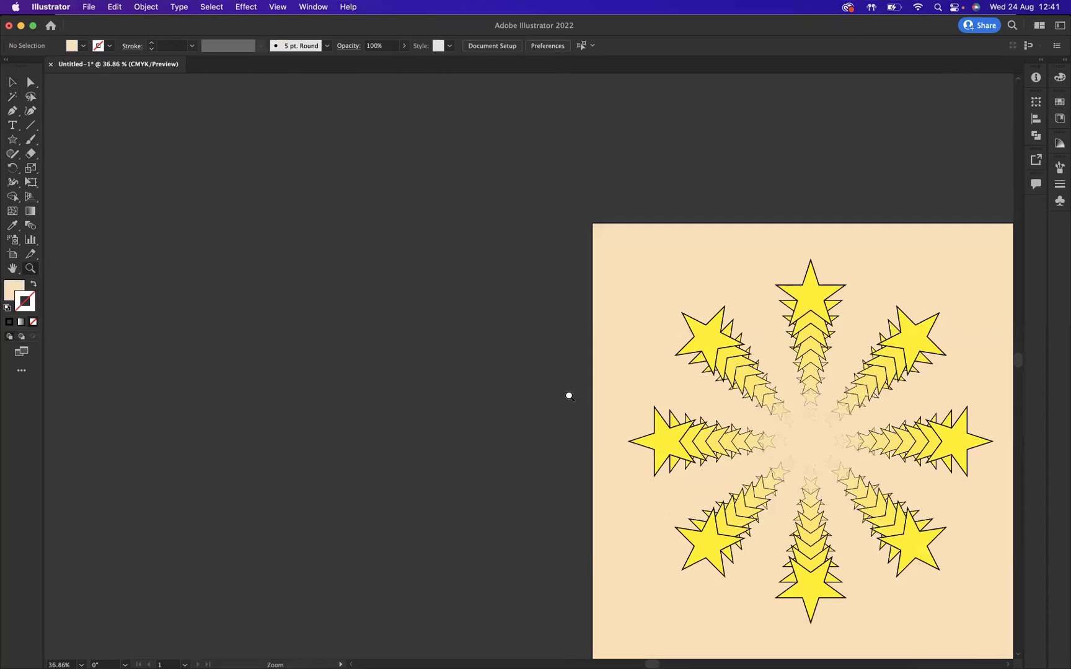
click(12, 82)
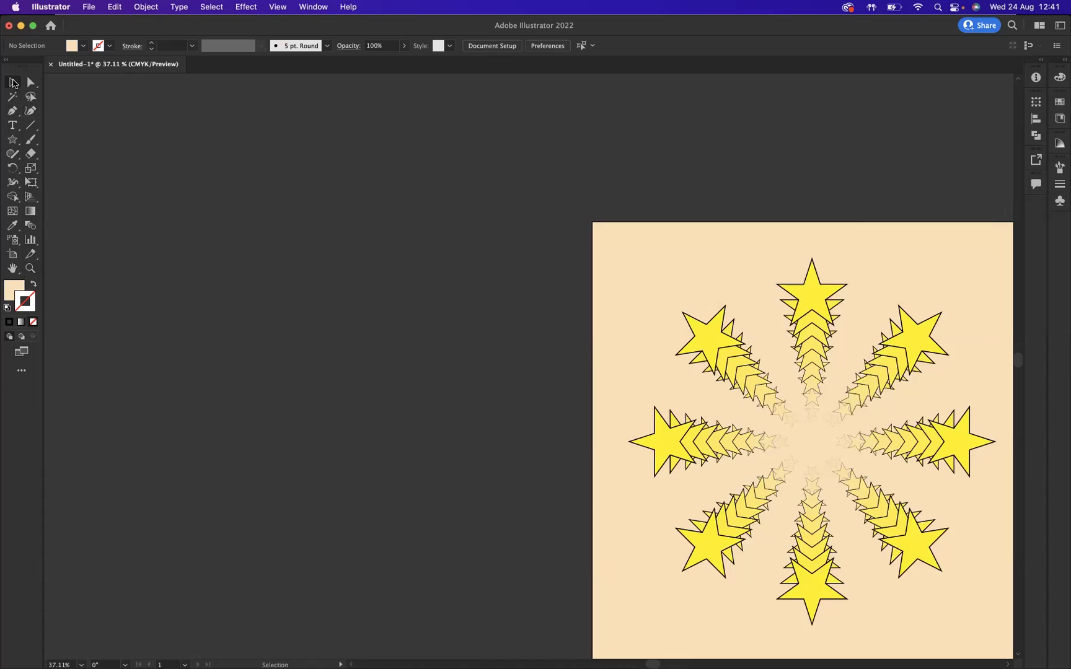
key(super+0)
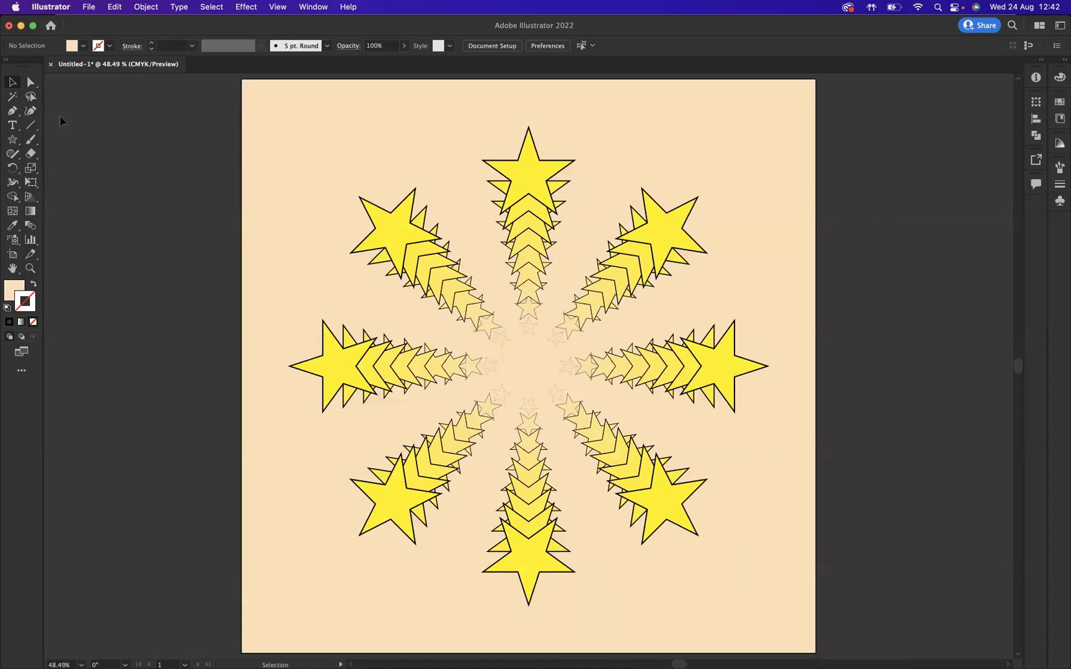
key(super+a)
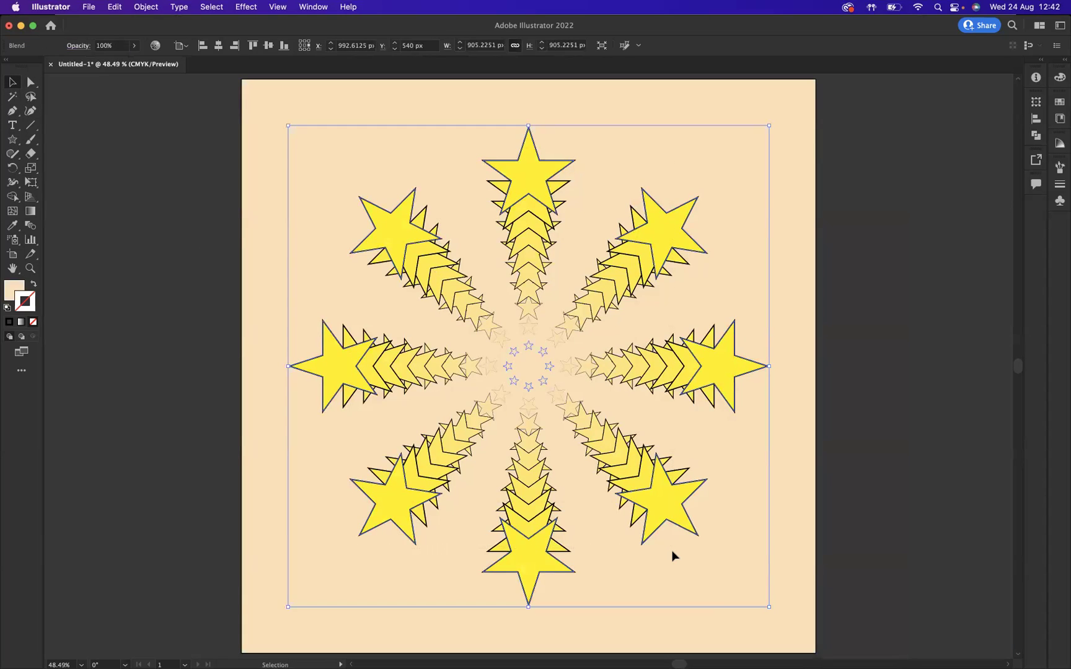
key(Delete)
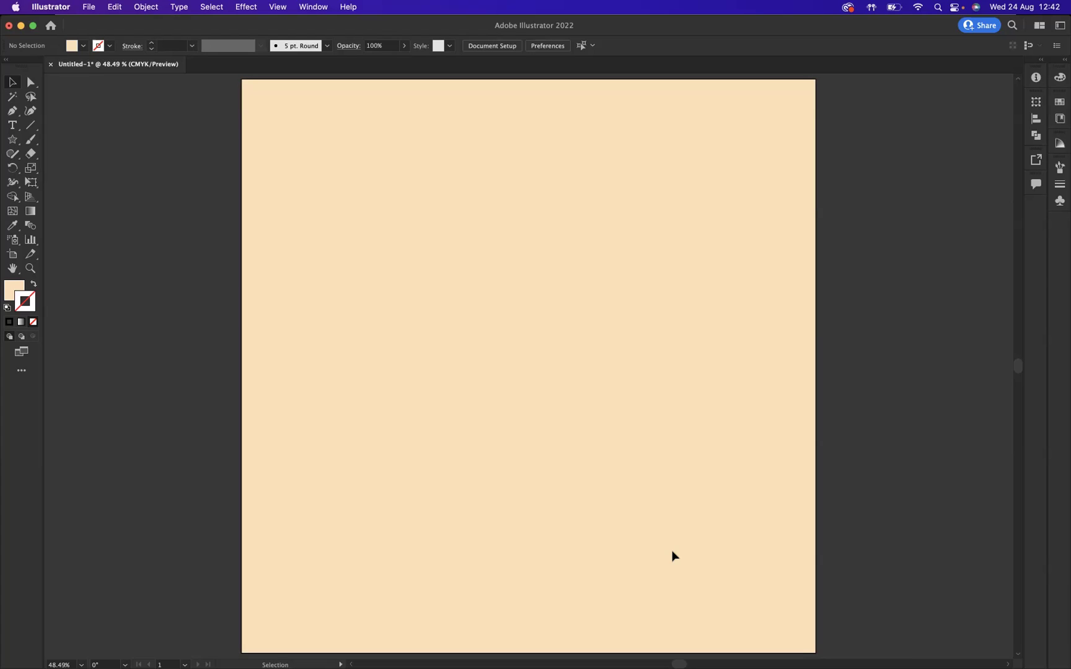
Draw a five-pointed star near the artboard centre and fill it yellow.
click(12, 142)
drag(486, 327, 525, 357)
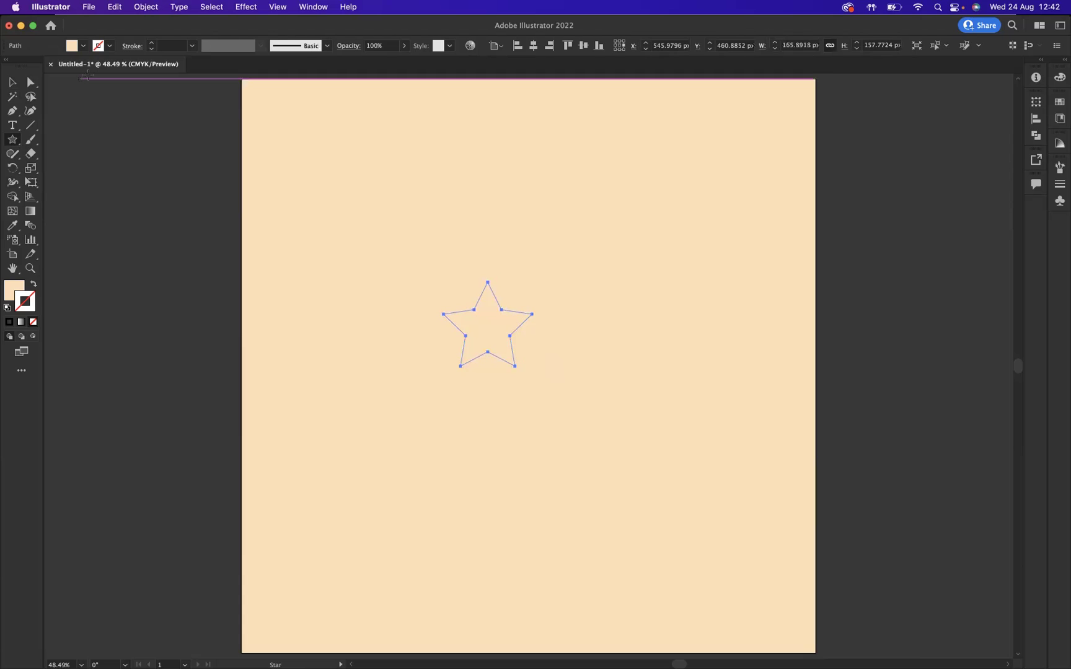
click(83, 46)
click(51, 68)
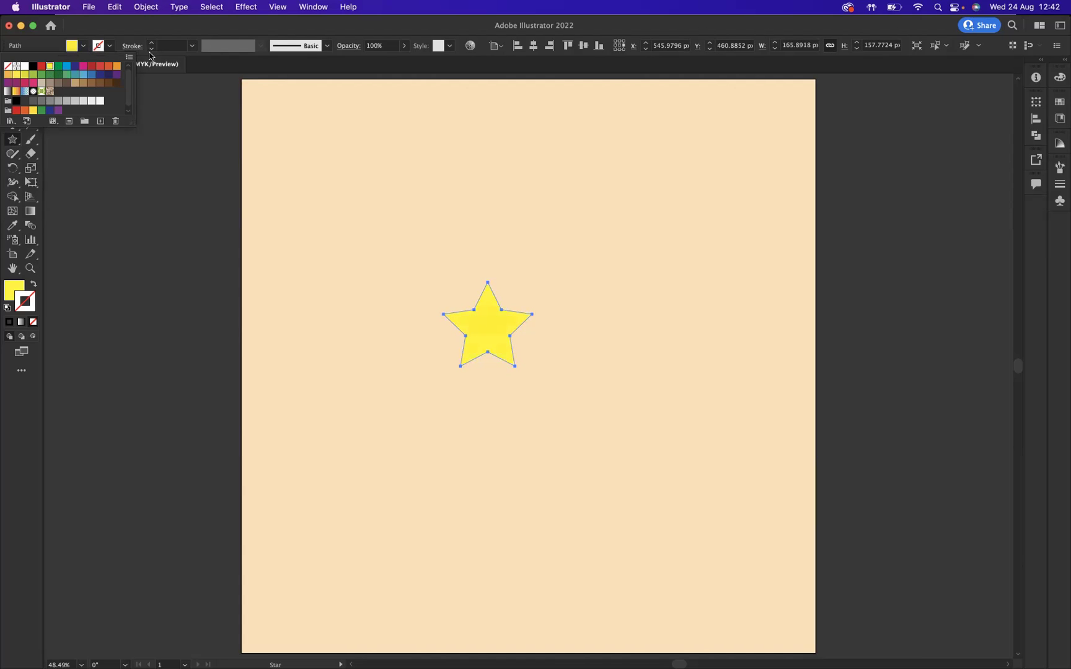
Give the star a 1 pt black stroke and nudge it slightly right.
click(152, 44)
click(152, 43)
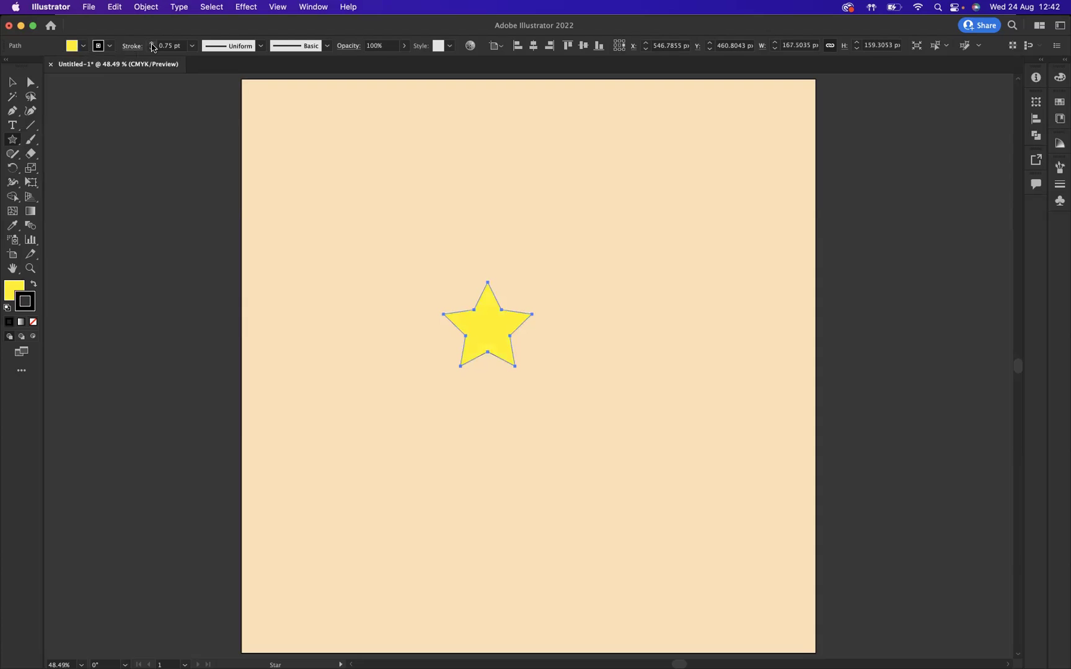
click(152, 43)
click(152, 43)
click(152, 48)
click(12, 81)
click(115, 155)
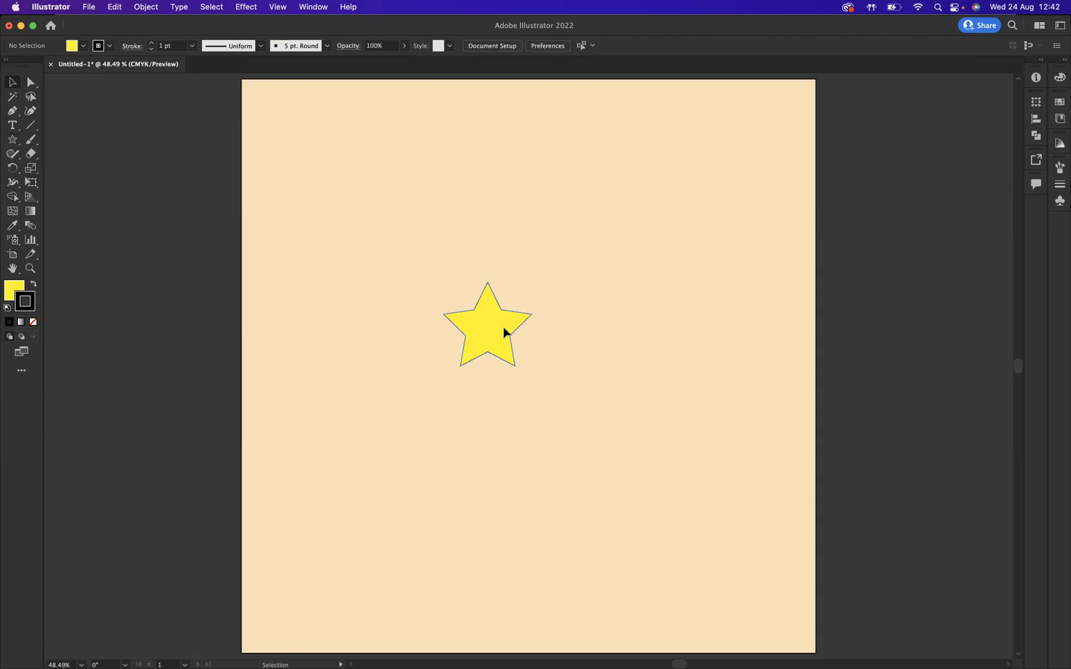
drag(504, 332, 527, 331)
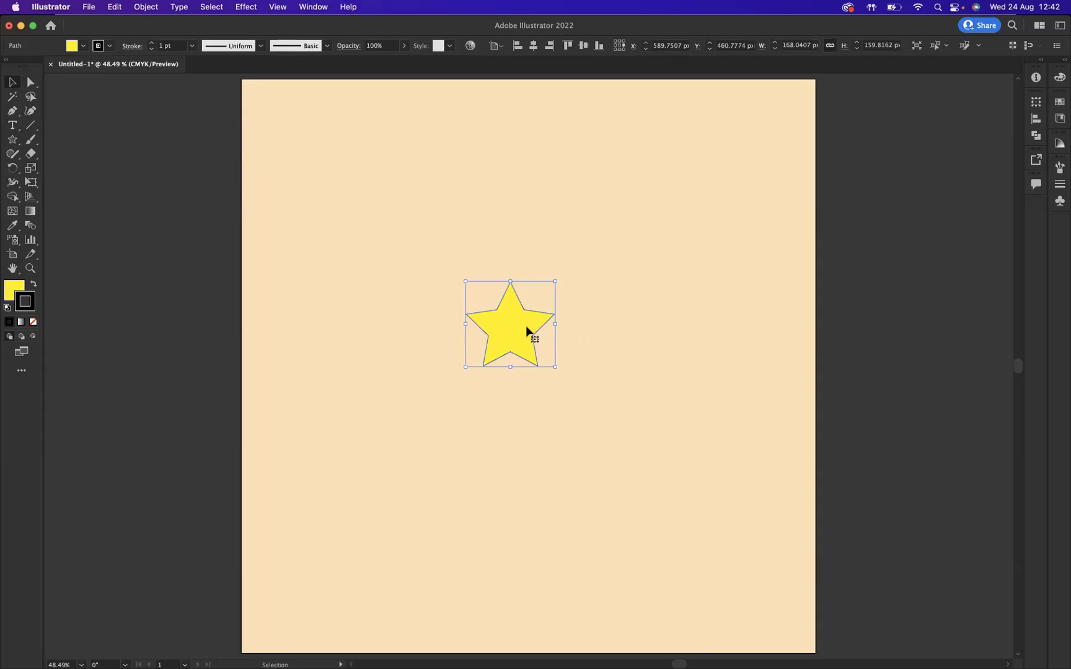
Apply Object > Repeat > Radial to turn the star into a ring of 8 copies.
click(147, 8)
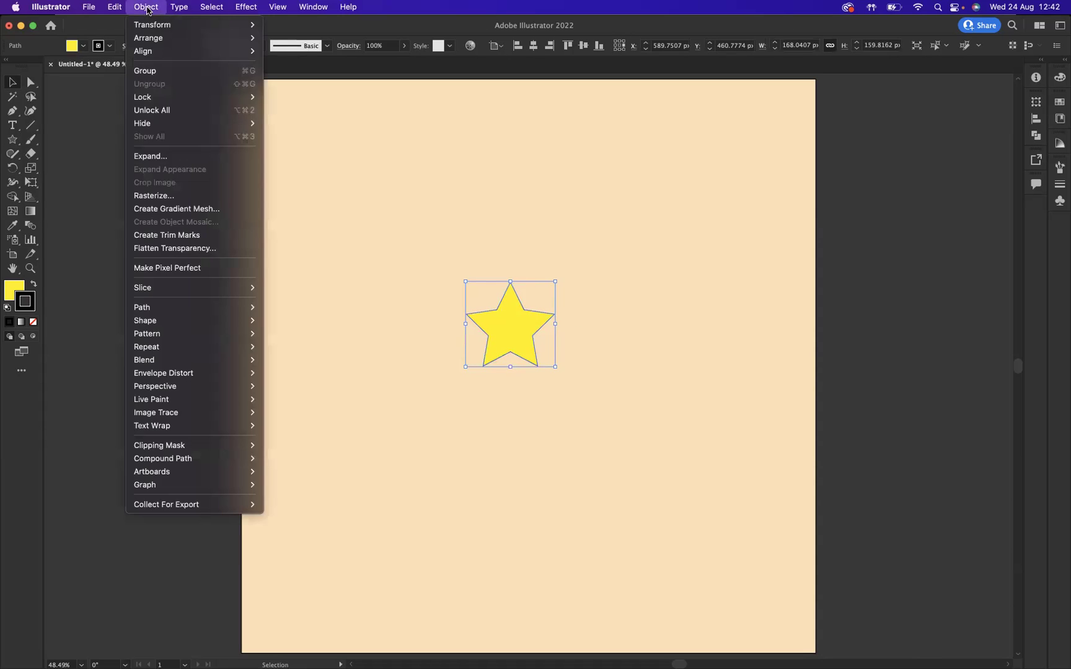
mouse_move(162, 345)
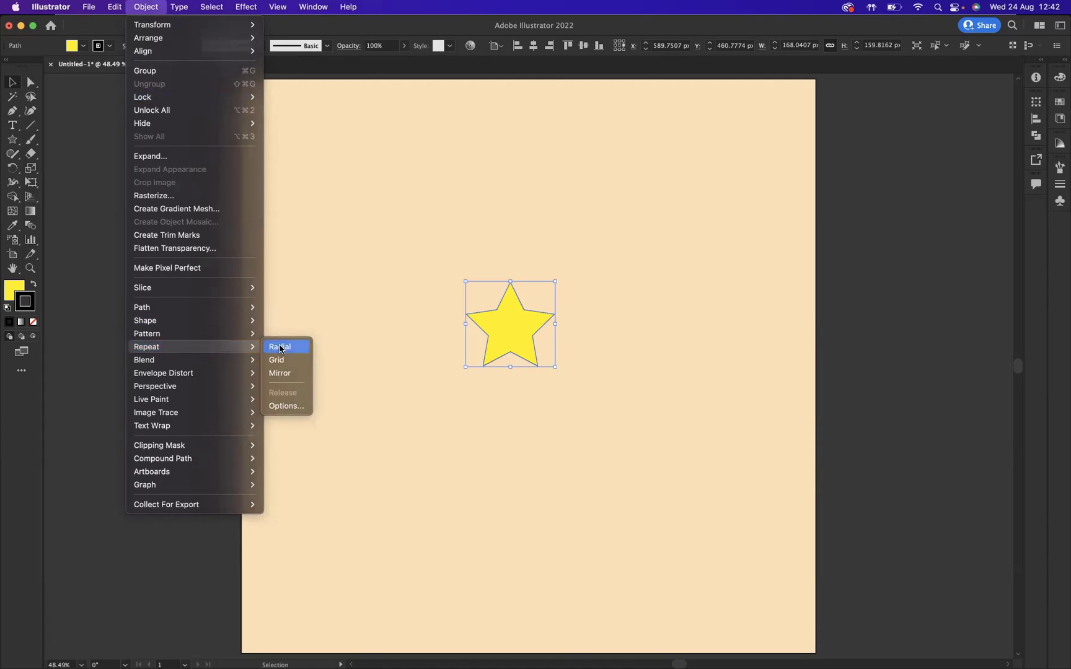
click(280, 348)
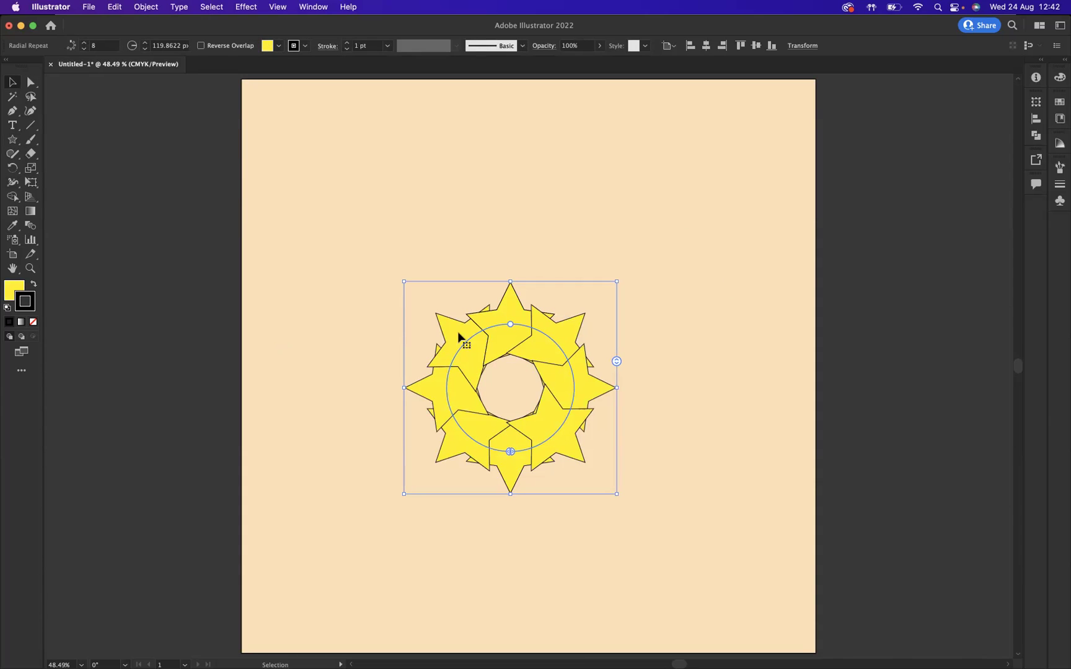
click(150, 15)
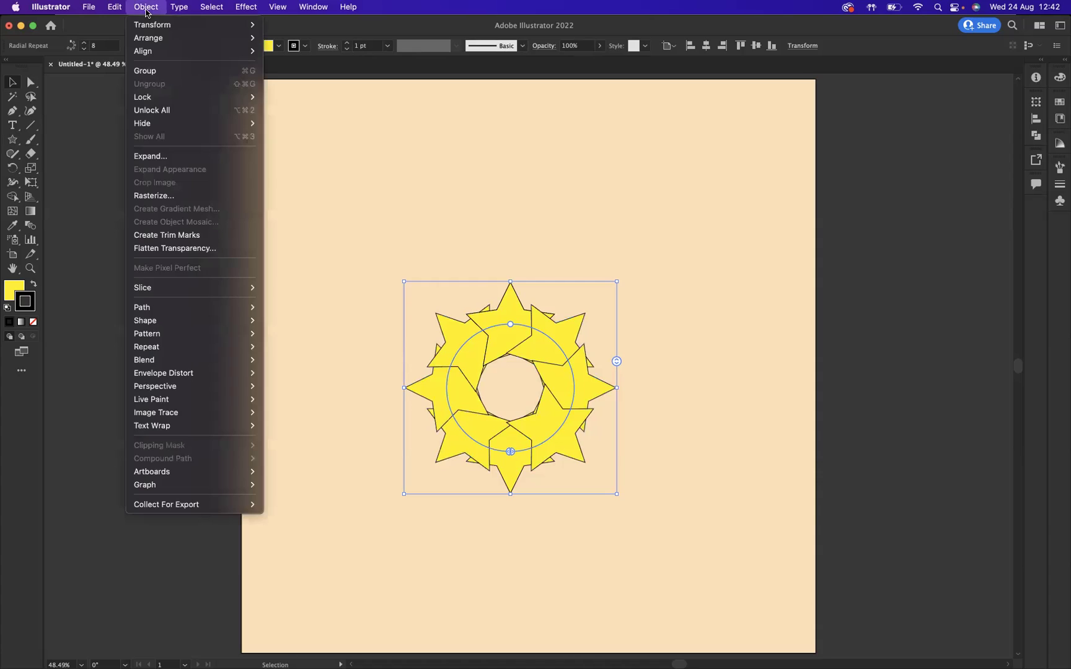
mouse_move(203, 347)
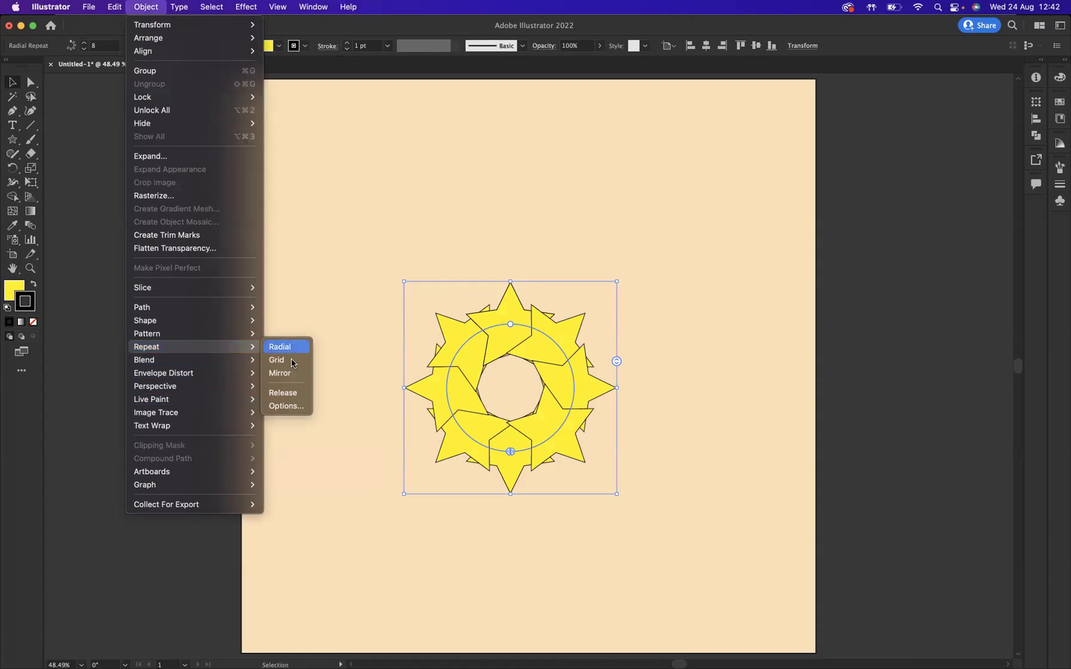
Set the radial repeat options to a 450 px radius and 10 instances.
click(287, 407)
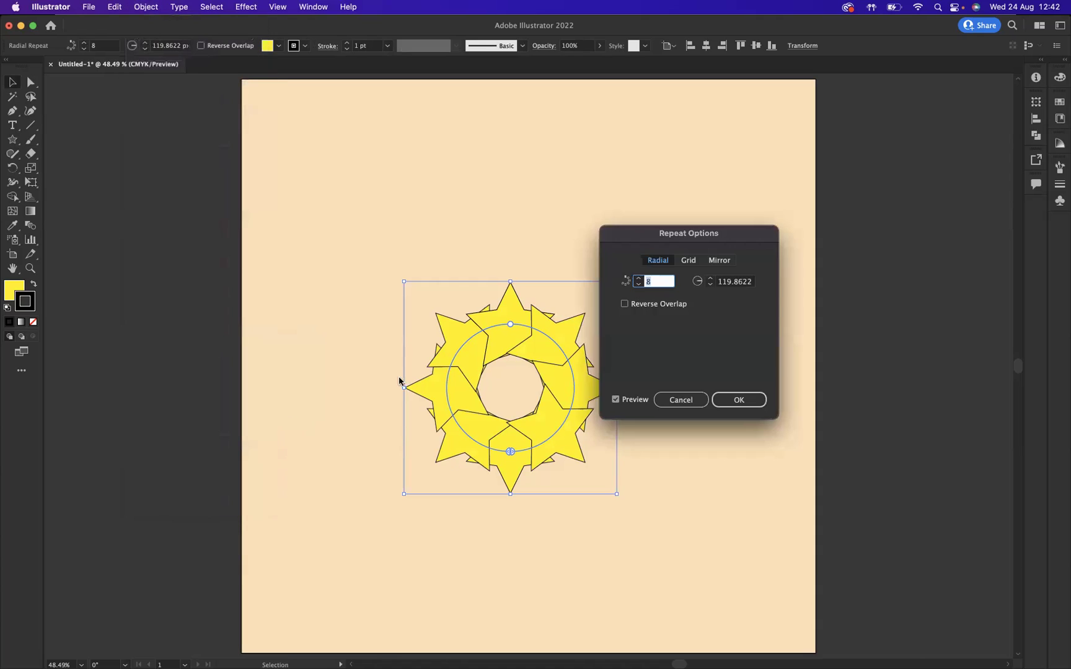
click(741, 282)
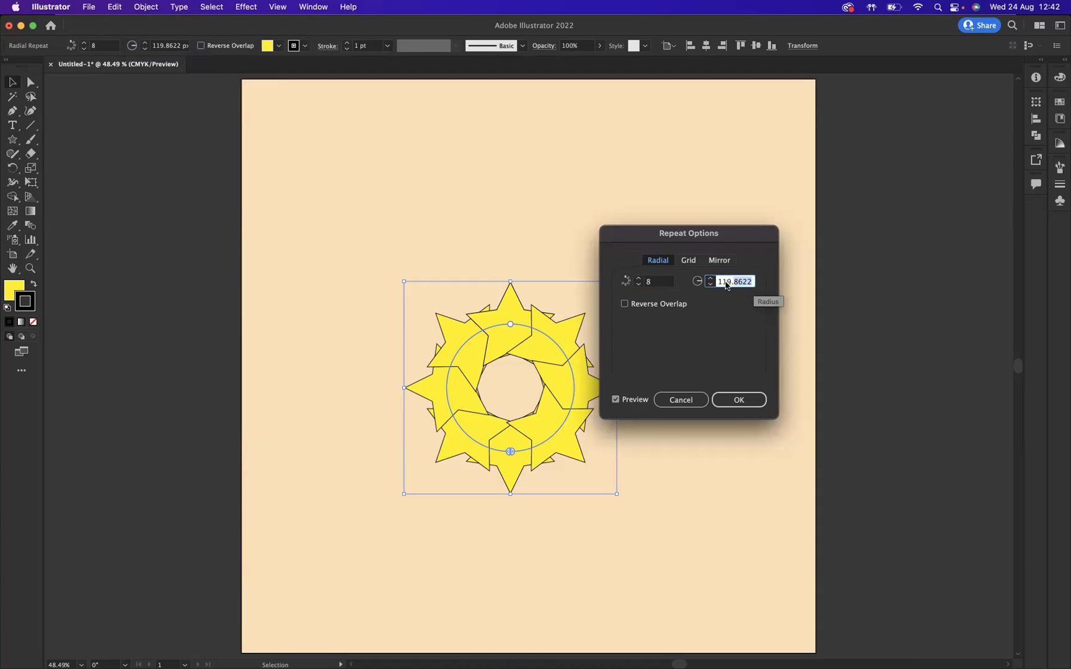
text(4)
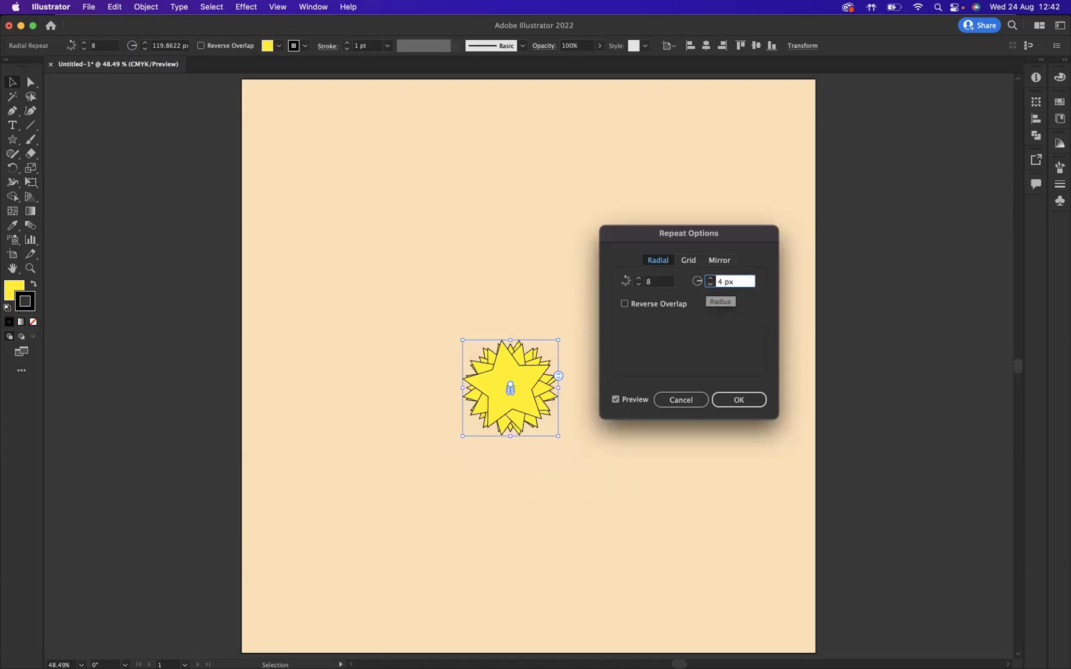
text(50)
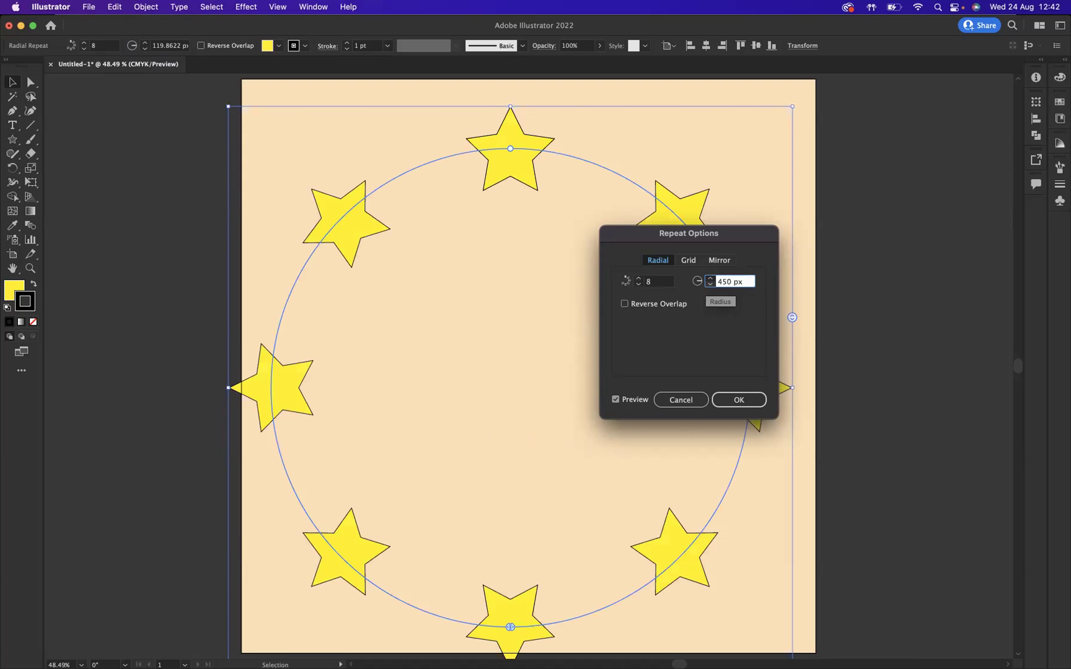
click(658, 282)
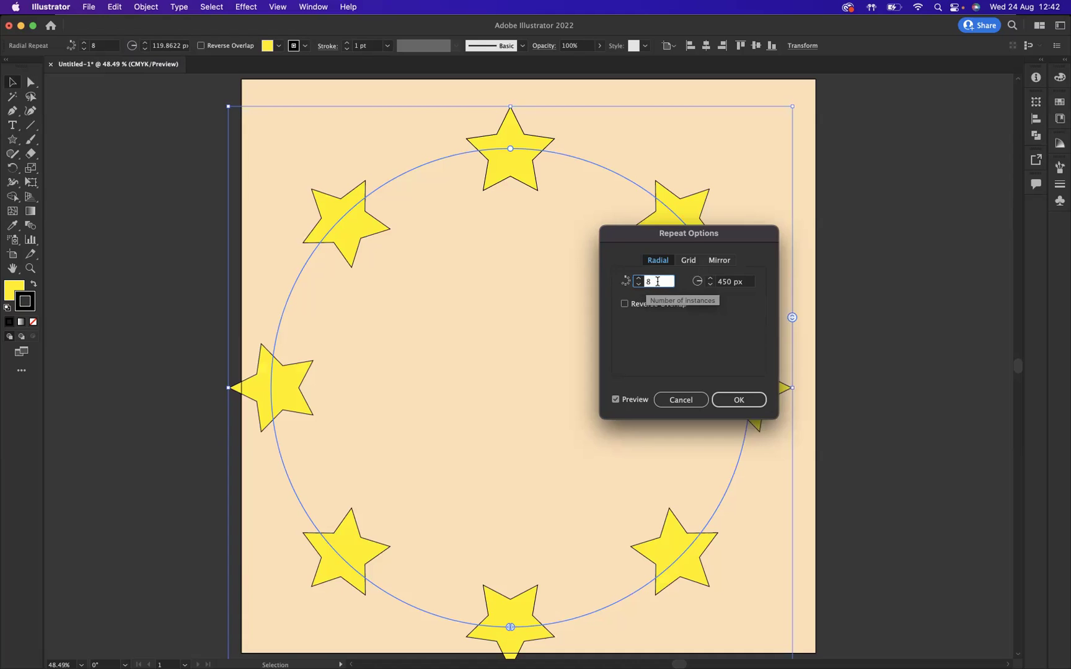
double_click(649, 282)
text(1)
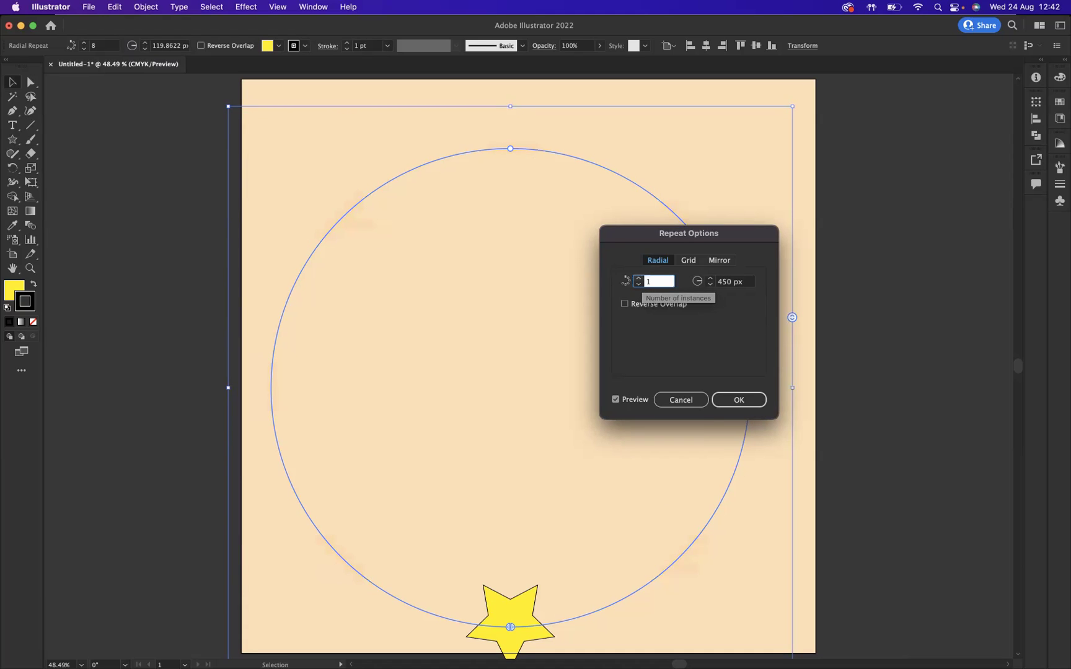
text(0)
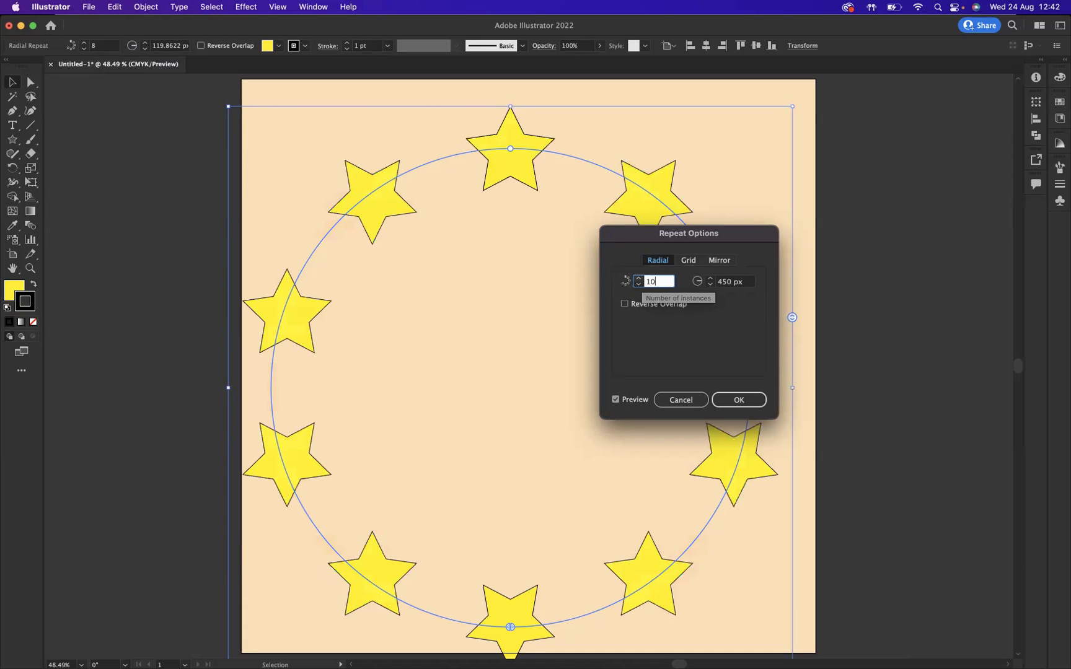
click(739, 401)
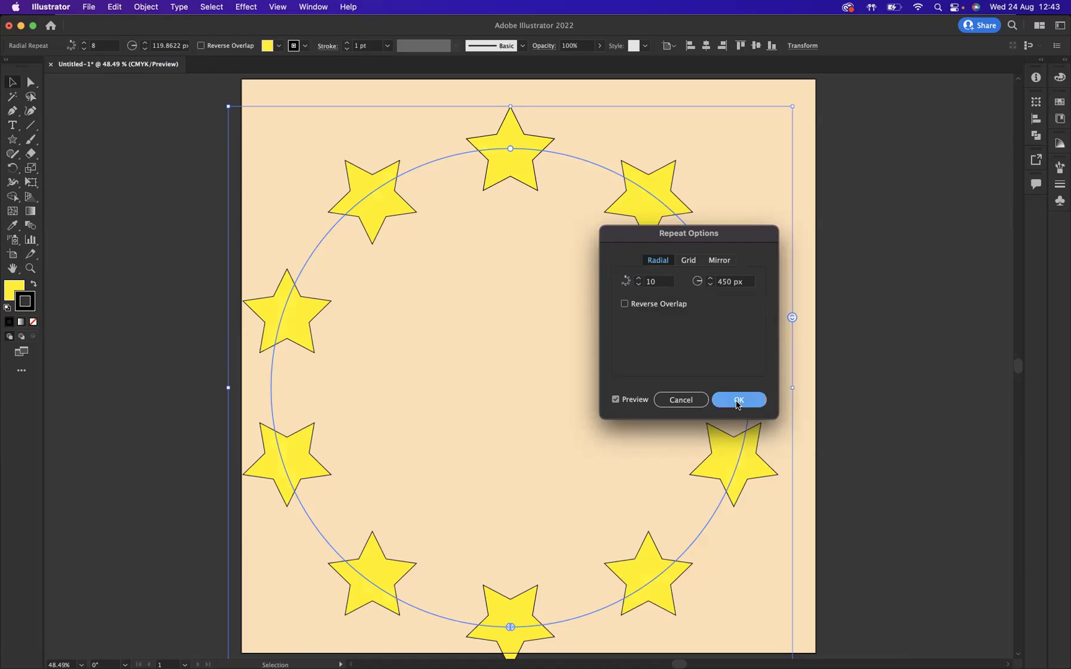
click(124, 242)
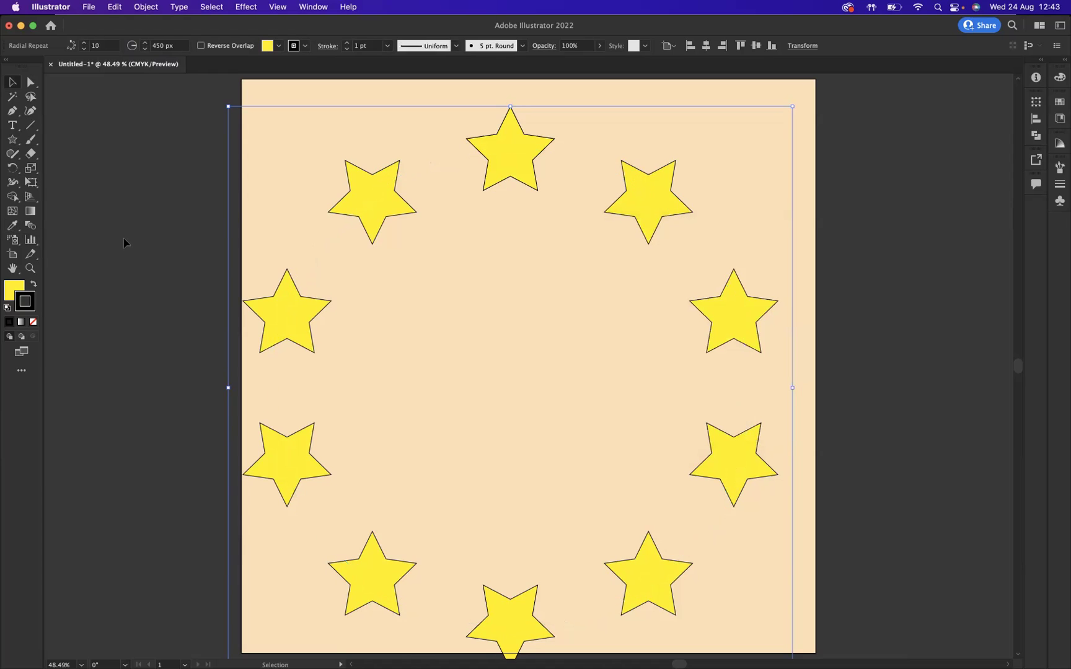
Align the star ring to the horizontal and vertical centre of the artboard.
click(395, 197)
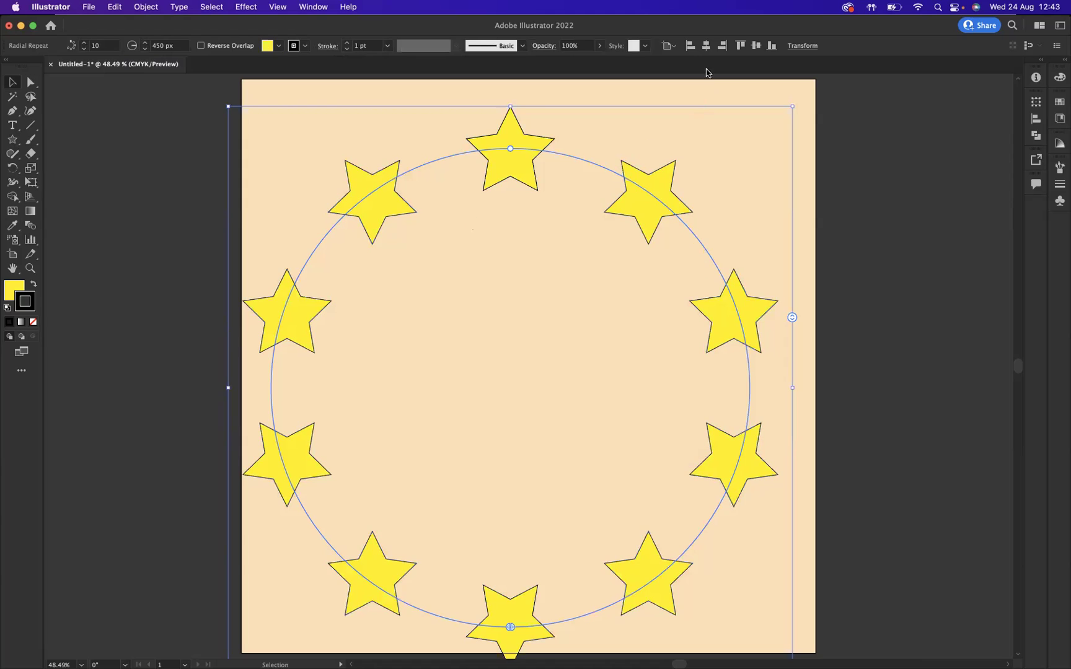
click(706, 45)
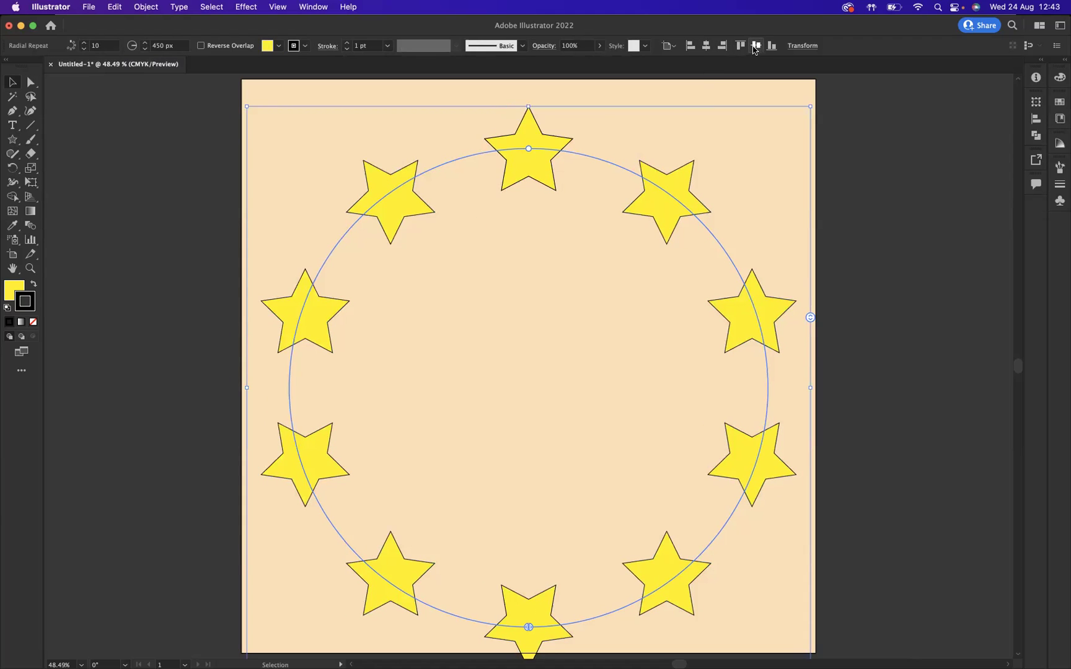
click(757, 47)
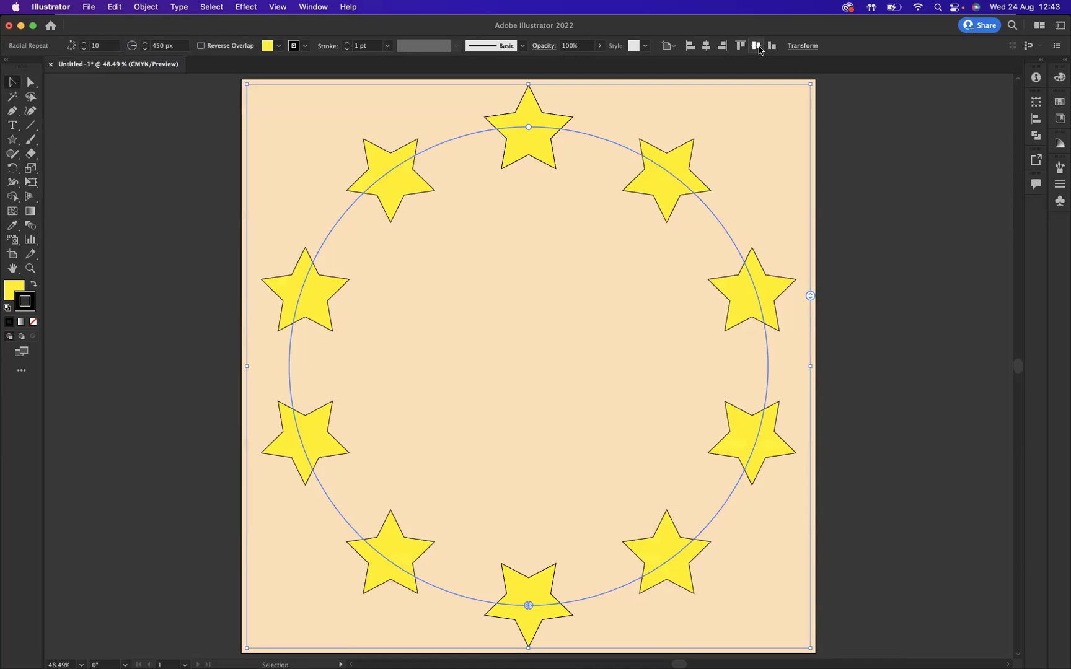
Expand the radial repeat into an ordinary group of stars.
click(146, 7)
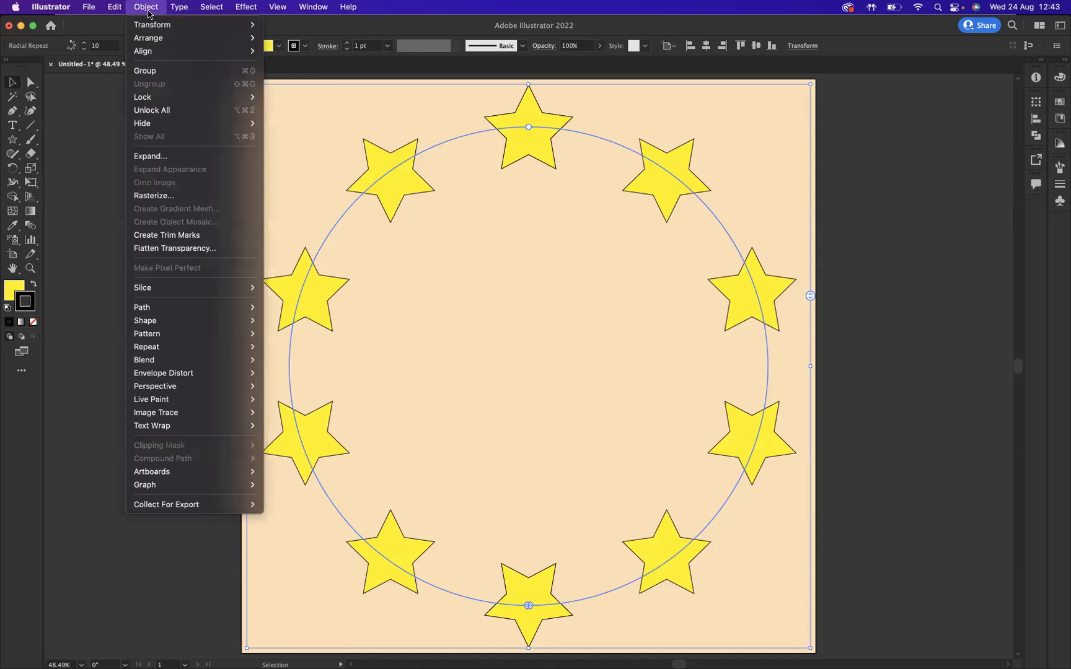
click(178, 158)
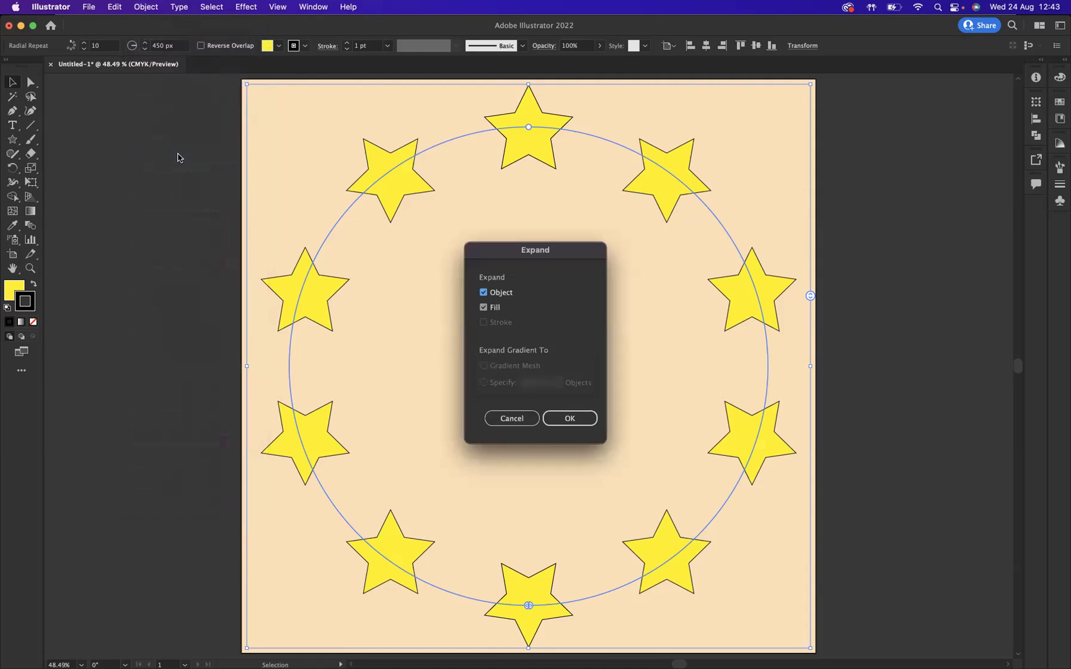
click(569, 419)
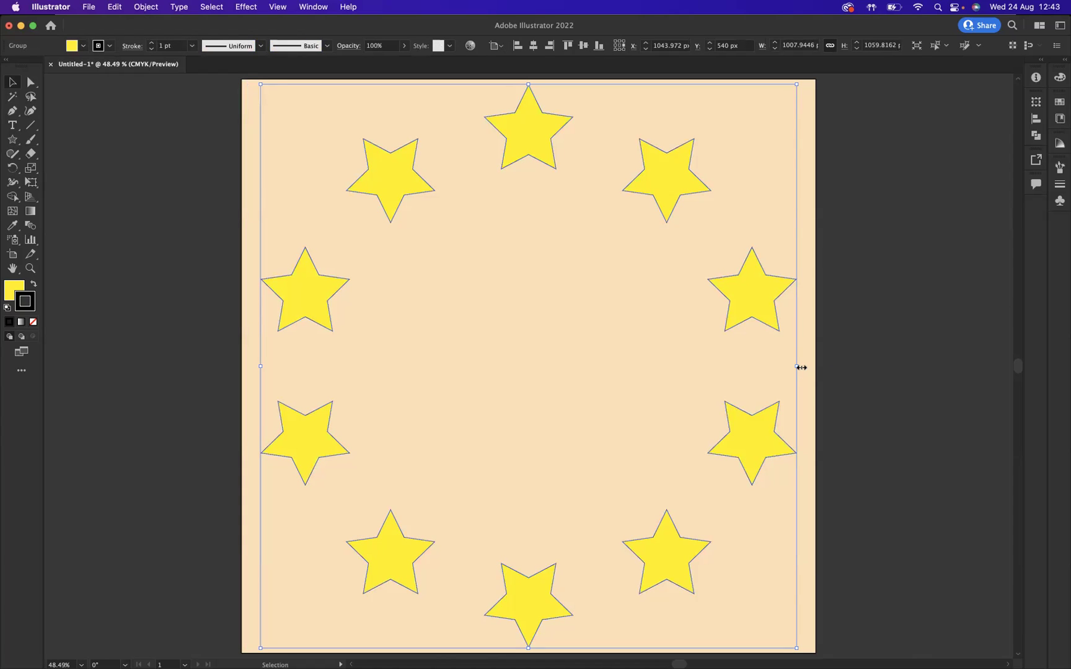
Shrink the star group to a tiny central ring, scale a copy back to full size, and select both.
drag(800, 368, 550, 375)
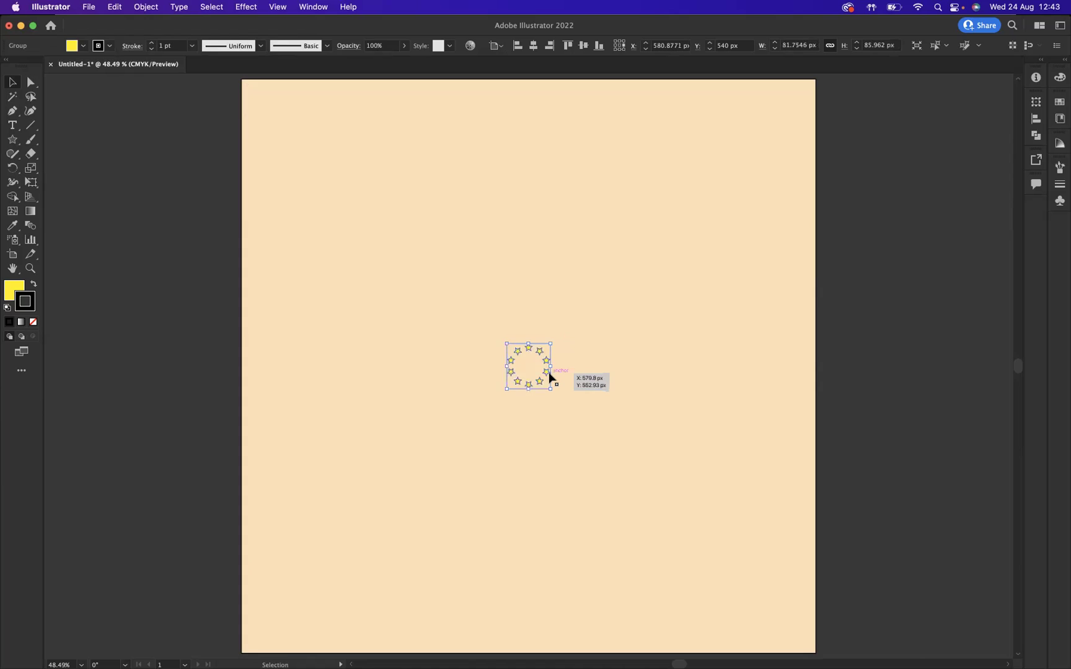
click(550, 376)
click(550, 376)
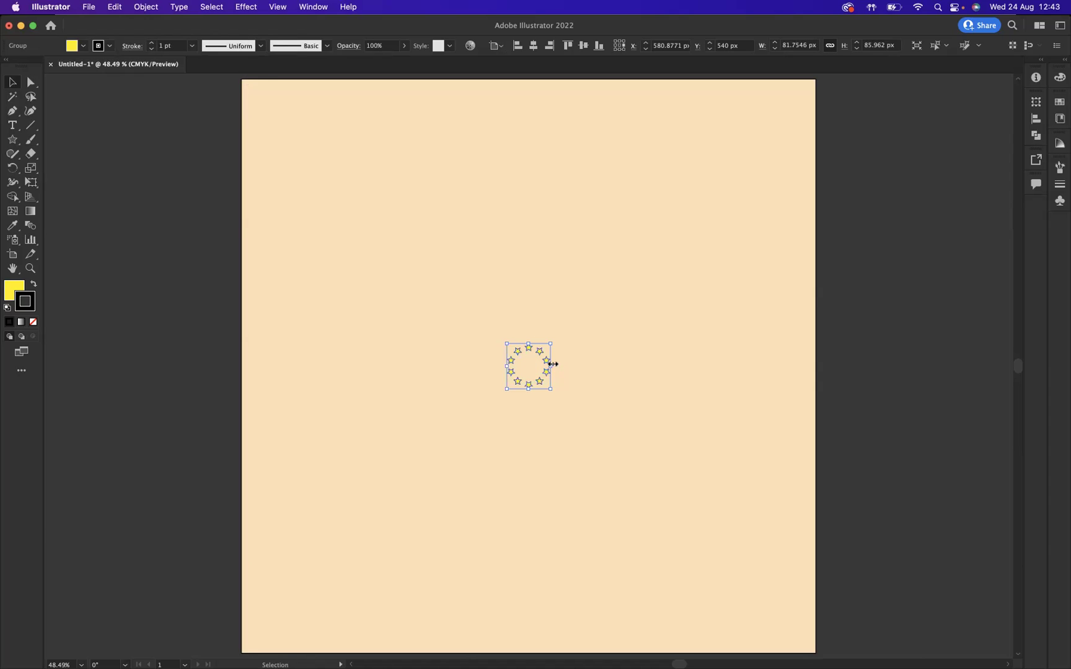
drag(553, 364, 797, 376)
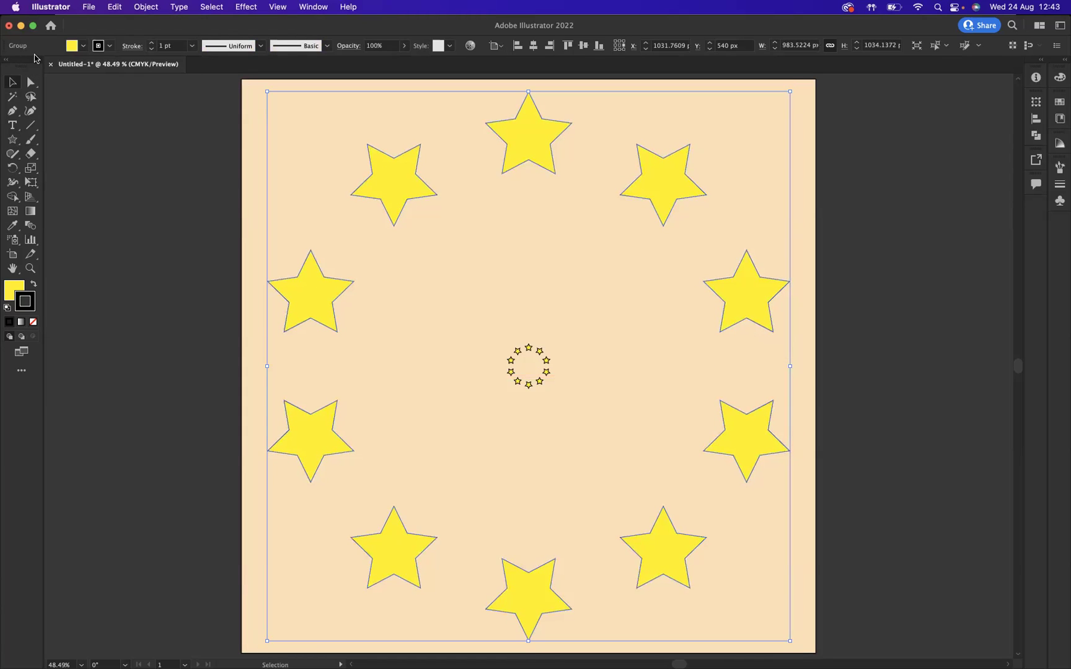
drag(160, 211, 704, 478)
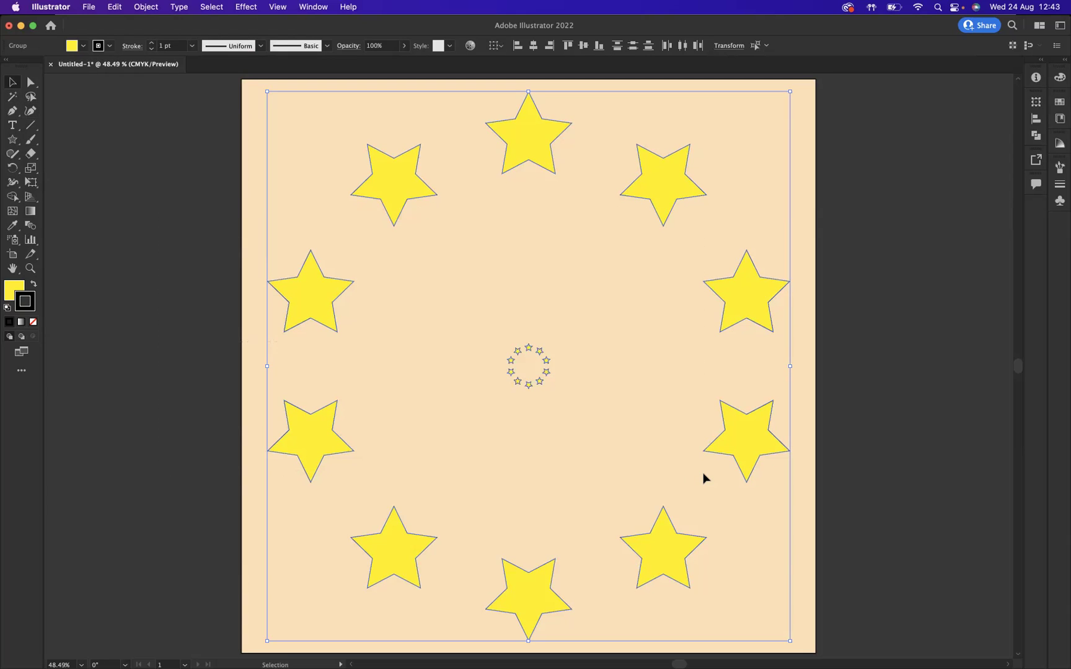
Set the Blend Options spacing to Specified Steps with 10 steps.
double_click(31, 227)
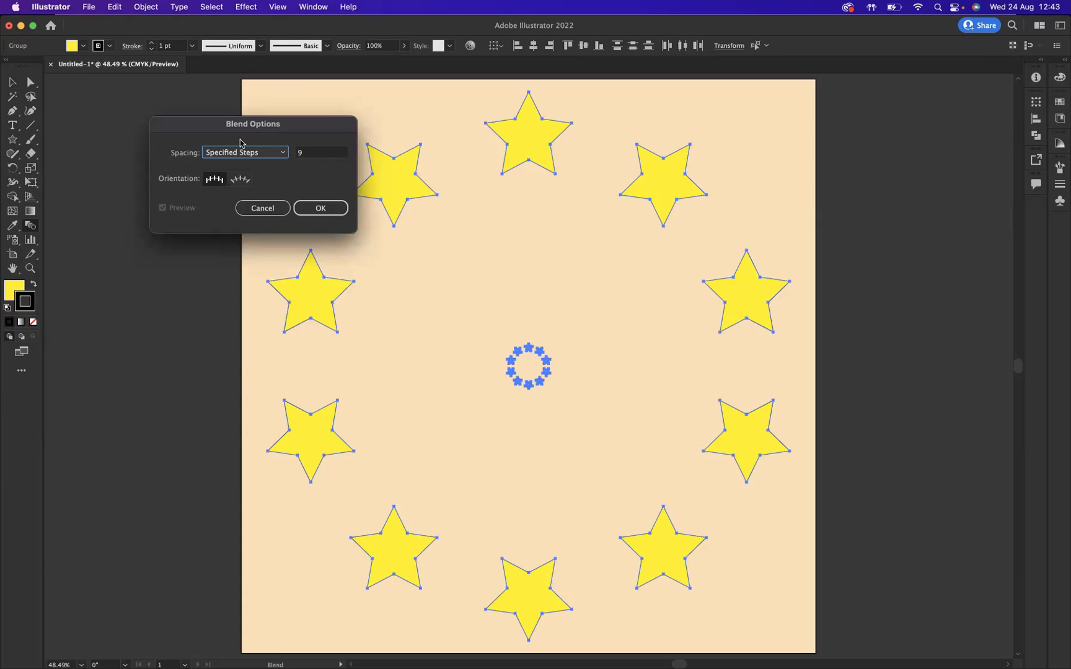
click(285, 154)
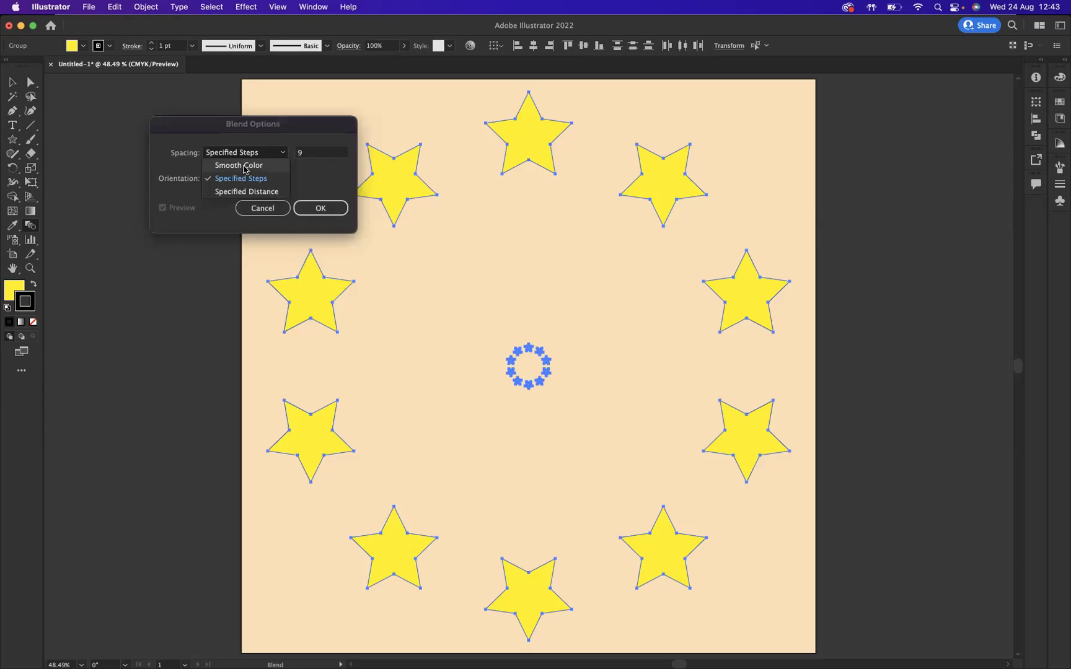
click(237, 181)
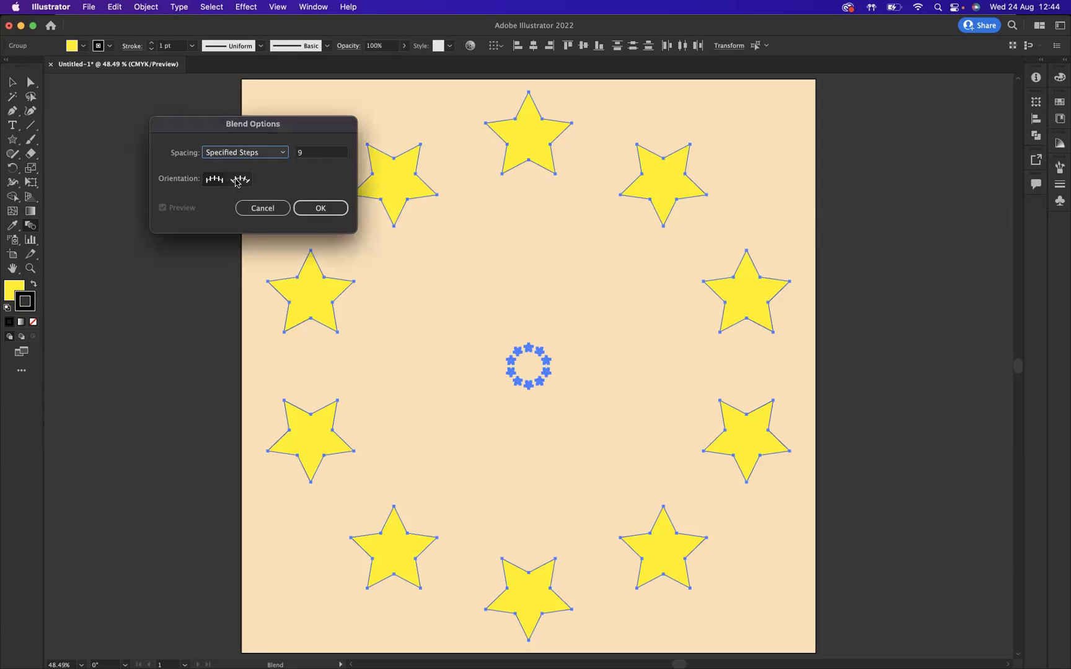
click(307, 154)
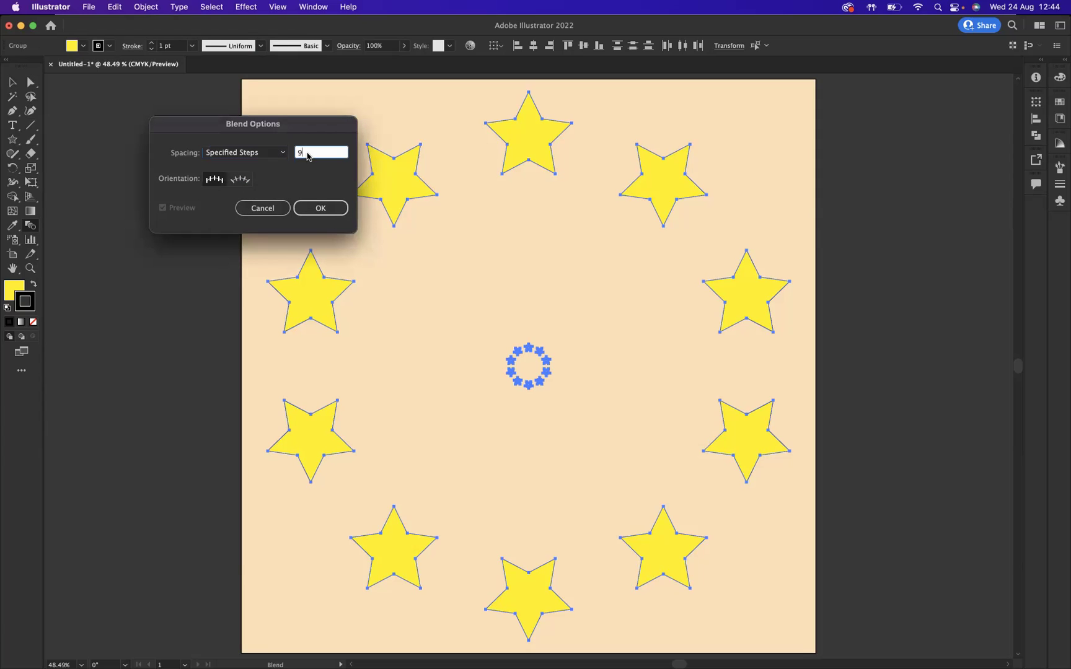
key(BackSpace)
text(10)
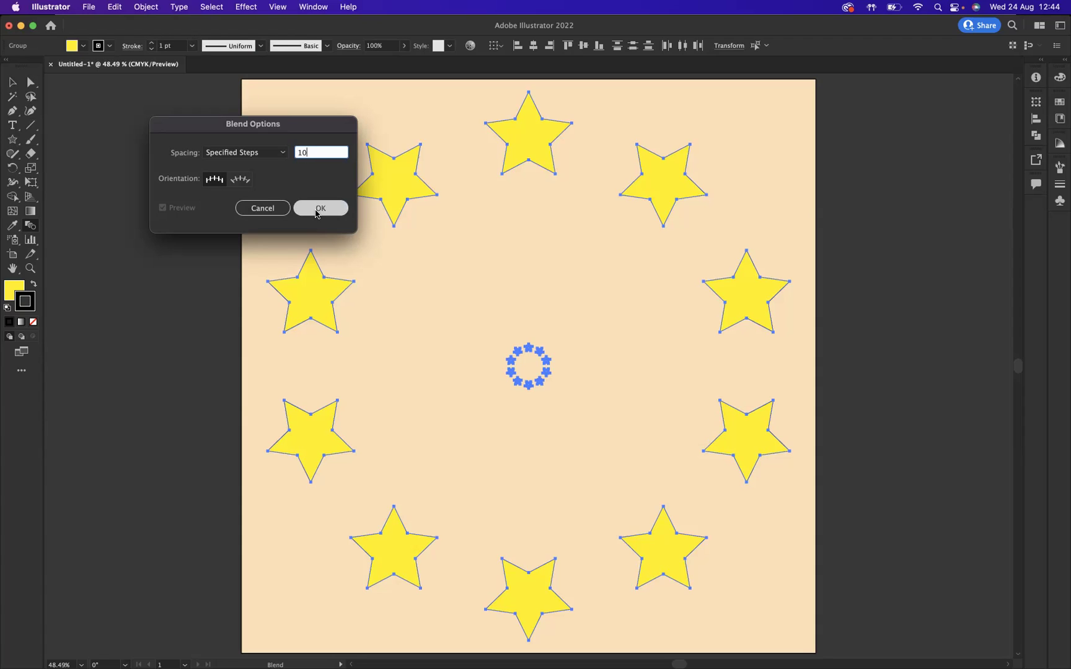
click(317, 210)
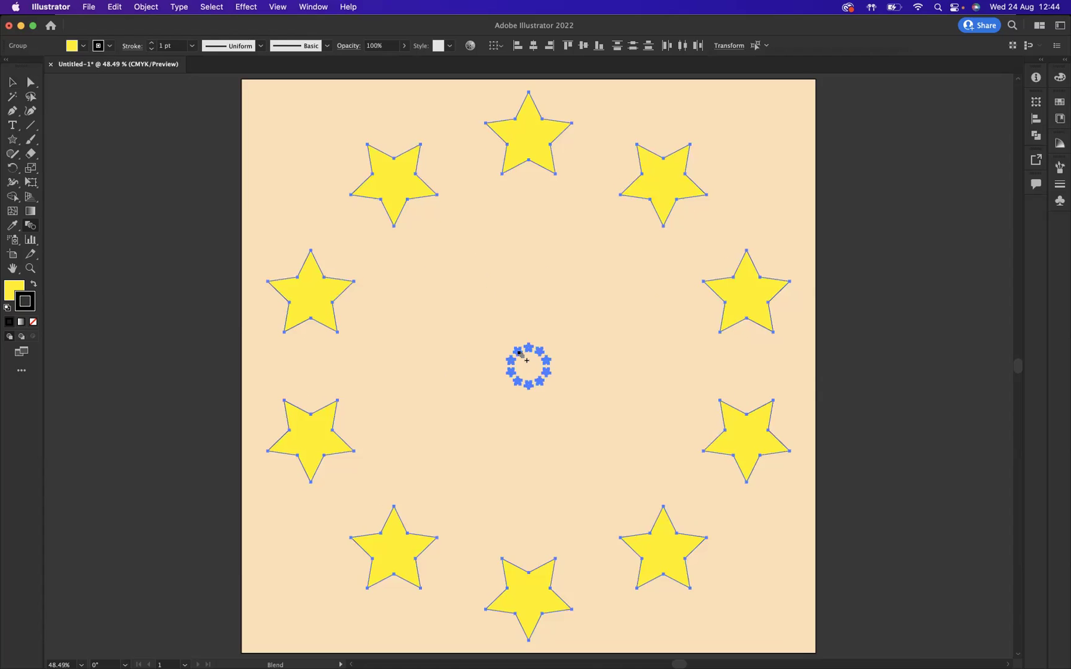
Blend the large outer ring into the tiny central ring, then deselect the blend.
click(519, 353)
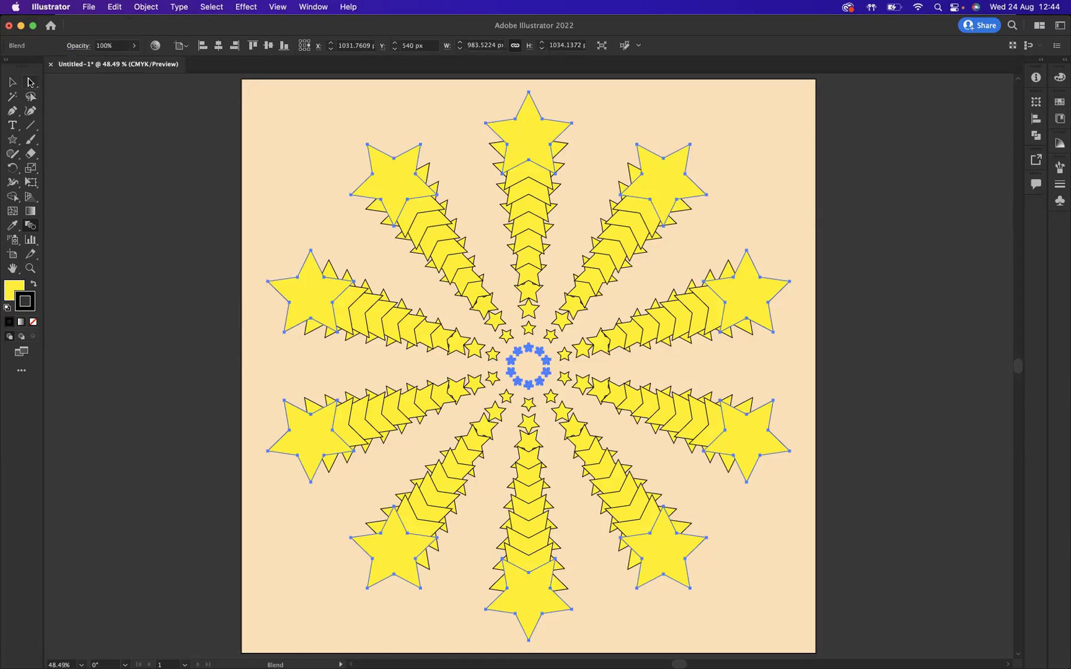
click(30, 82)
click(133, 151)
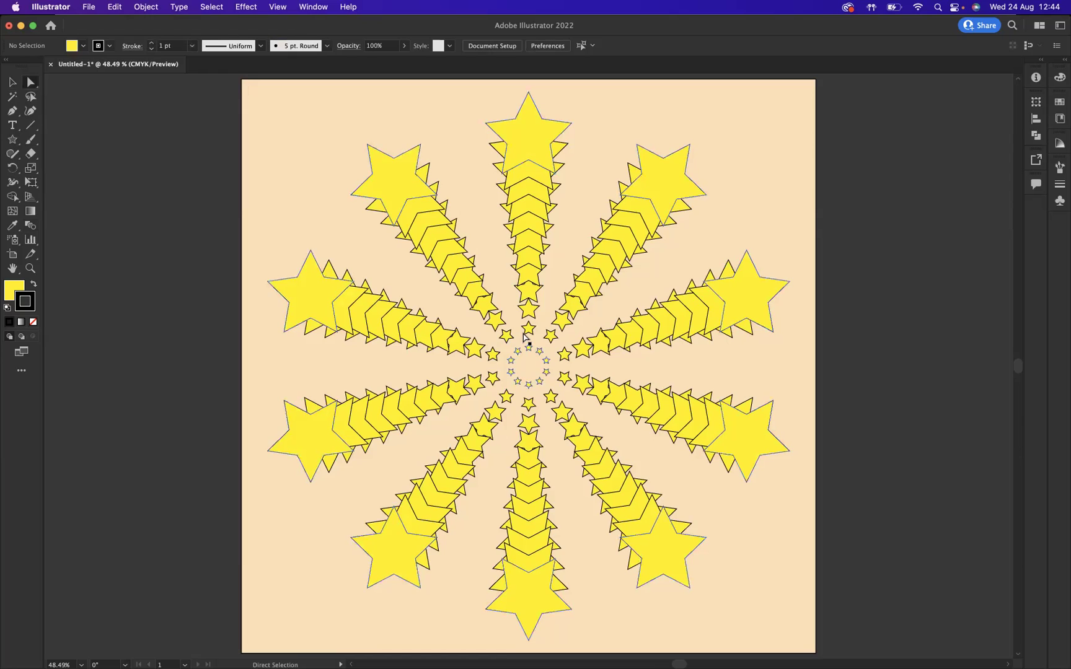
Give the tiny central stars the beige background fill with no stroke, then deselect.
drag(529, 348, 530, 351)
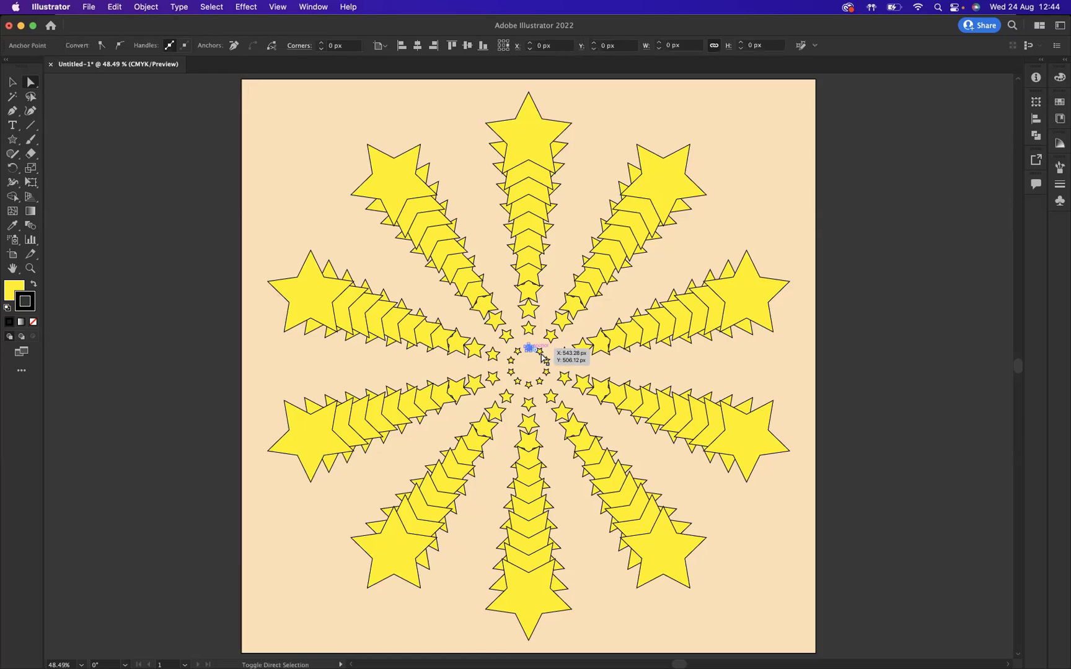
drag(543, 356, 516, 359)
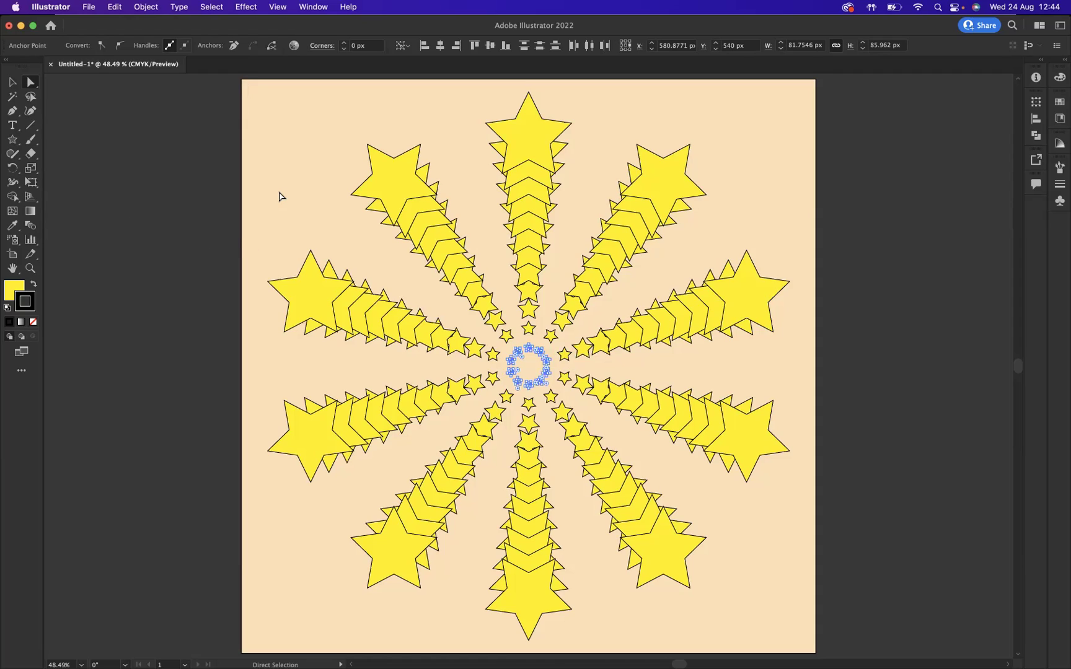
key(i)
click(299, 135)
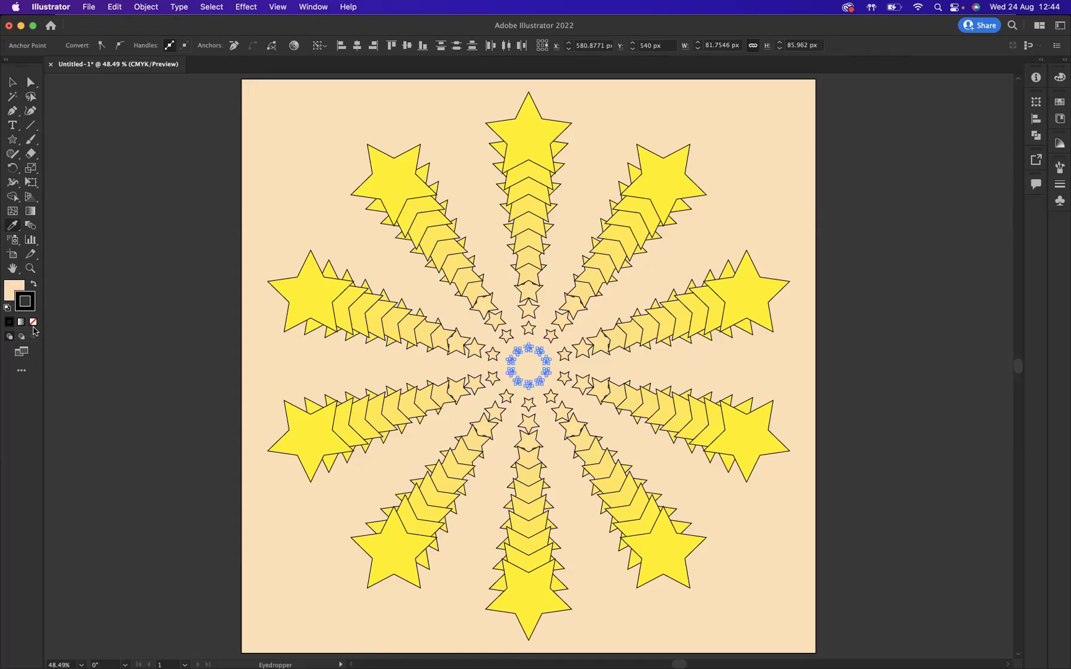
click(34, 322)
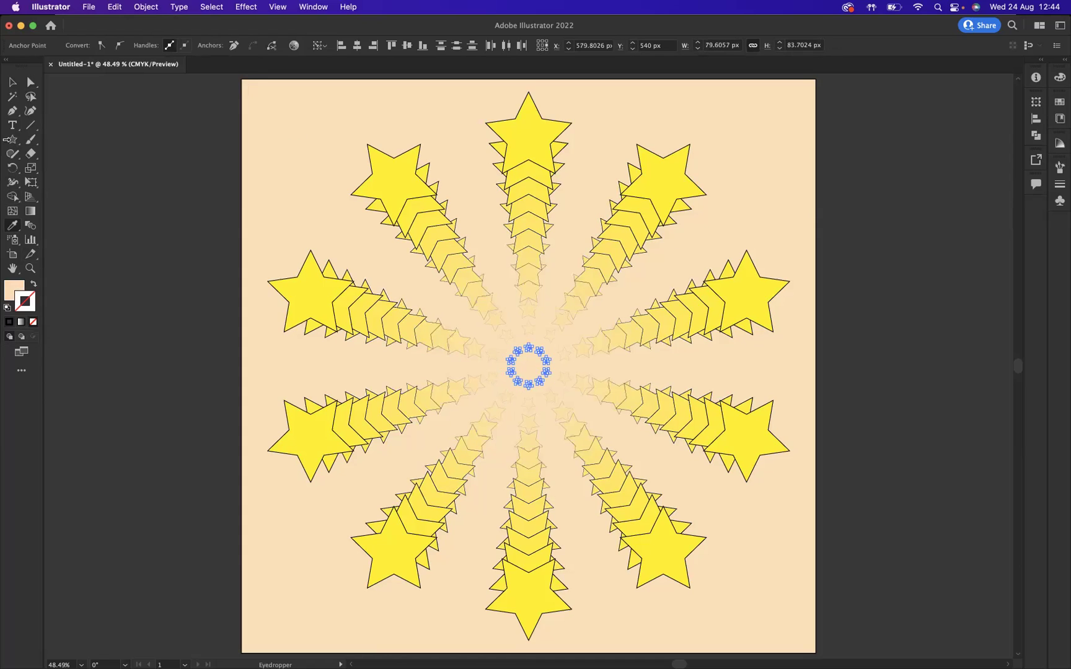
key(v)
click(137, 196)
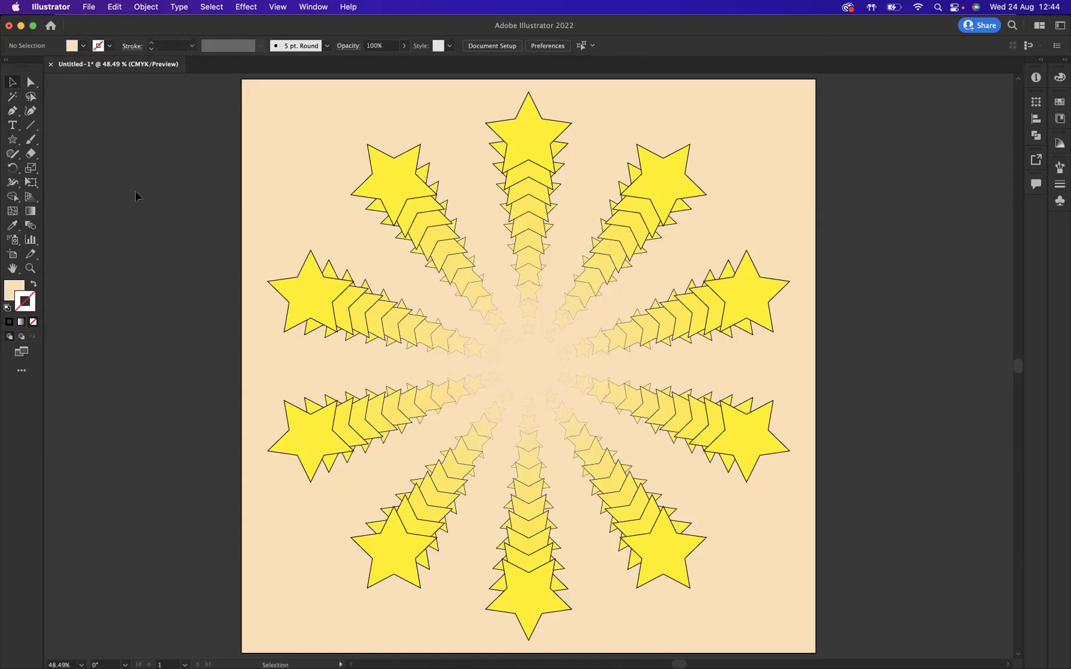
Switch to full-screen mode with panels hidden and fit the artboard to show the ten-trail star burst.
key(f)
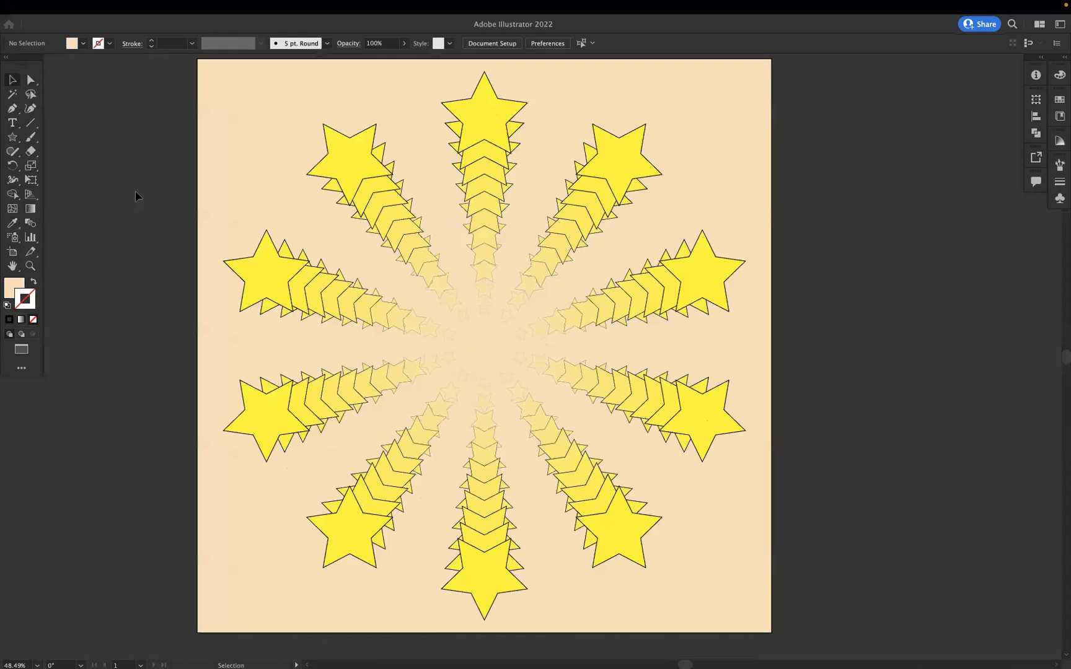
key(f)
key(super+0)
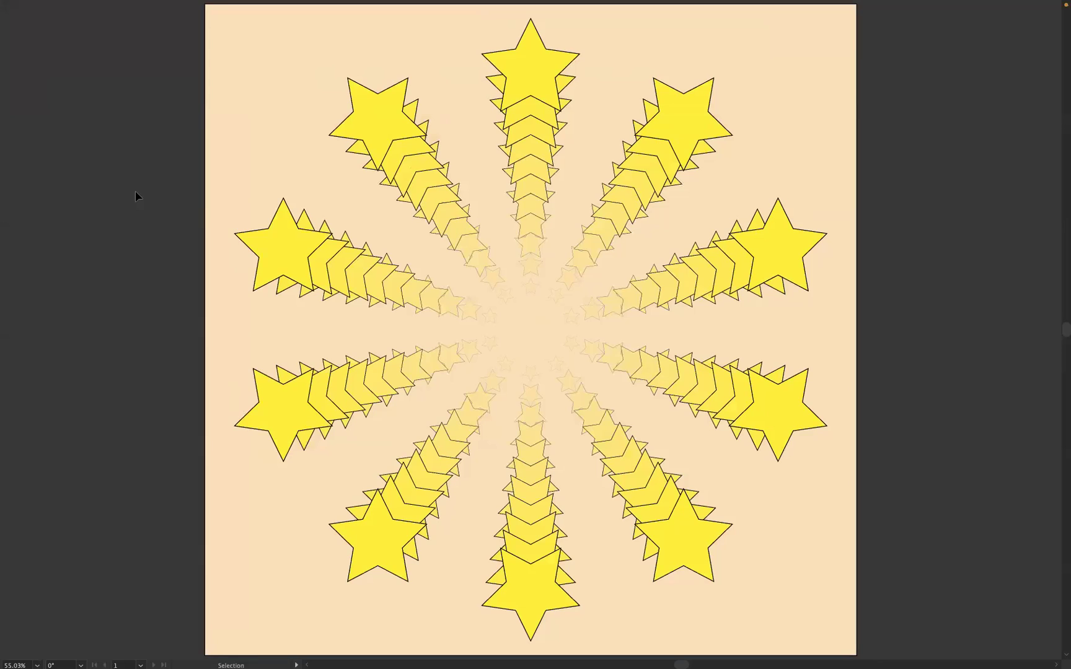